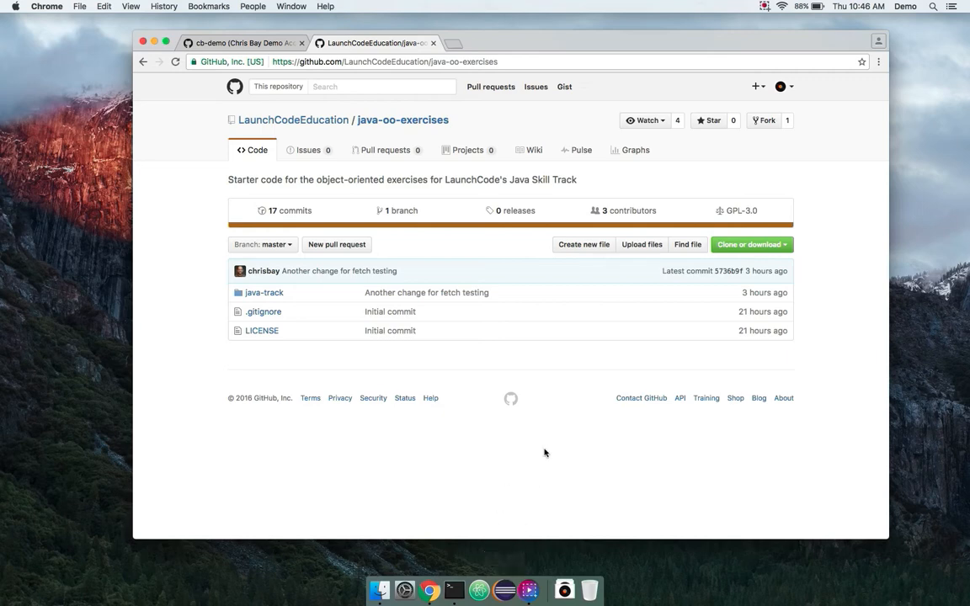
- Fork LaunchCodeEducation/java-oo-exercises into your own GitHub account
left_click_drag(588, 43, 570, 47)
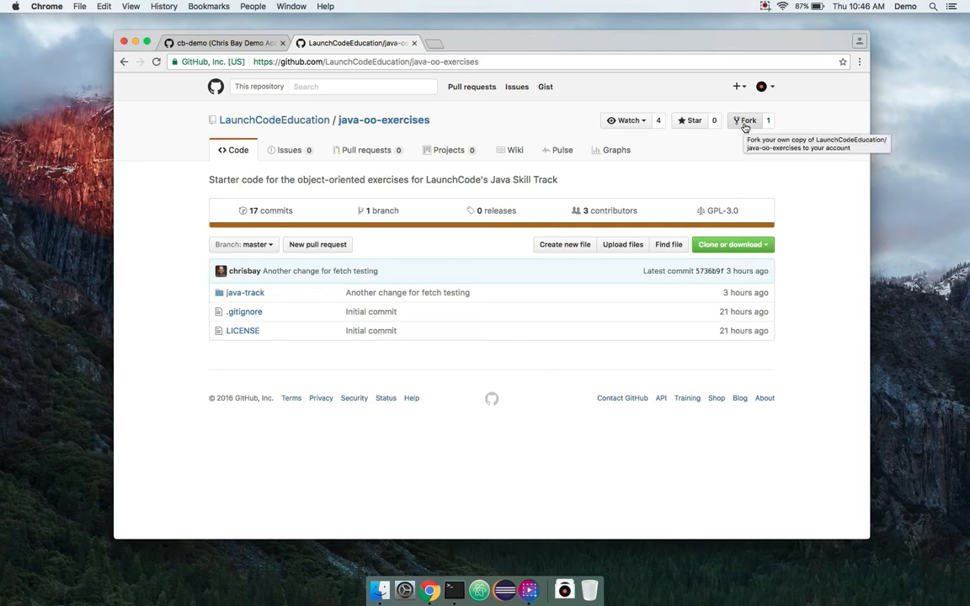
left_click(745, 125)
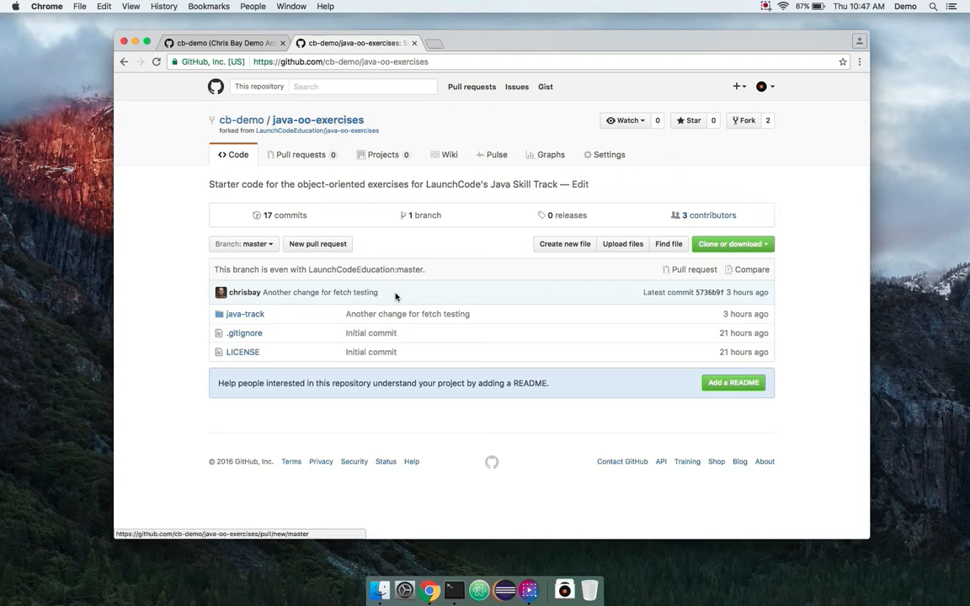
- In Eclipse, turn off 'Always show Welcome at start up' and close the Welcome page
left_click(505, 591)
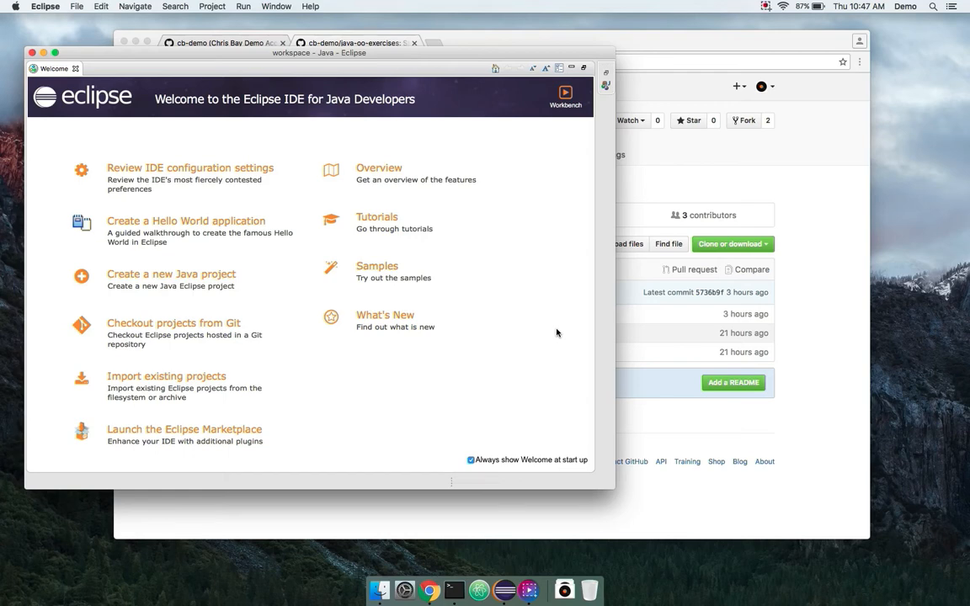
left_click_drag(614, 487, 738, 527)
left_click(594, 499)
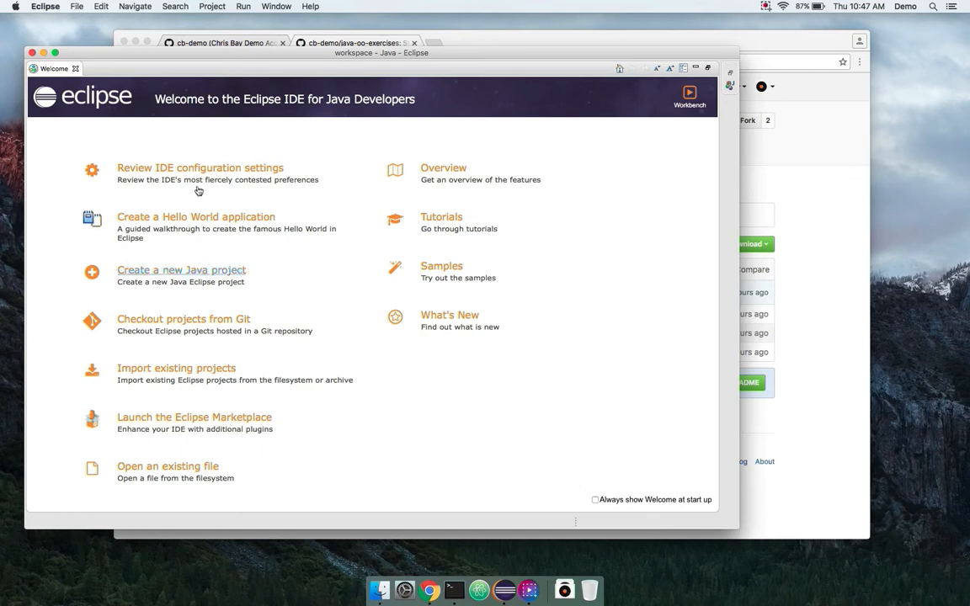
left_click(75, 70)
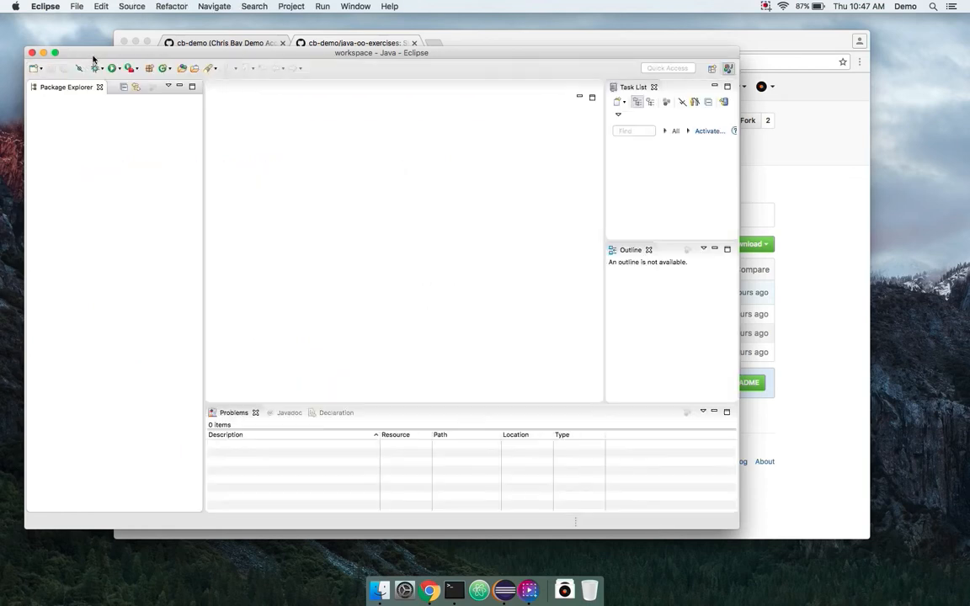
- Close the Task List and Outline views to widen the editor area
left_click_drag(94, 41, 131, 49)
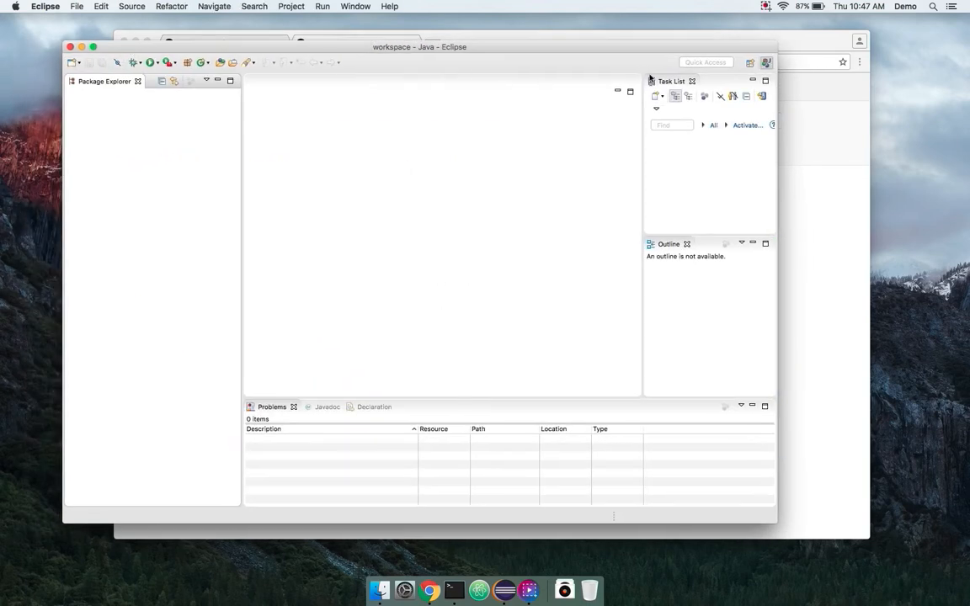
left_click(692, 82)
left_click(692, 83)
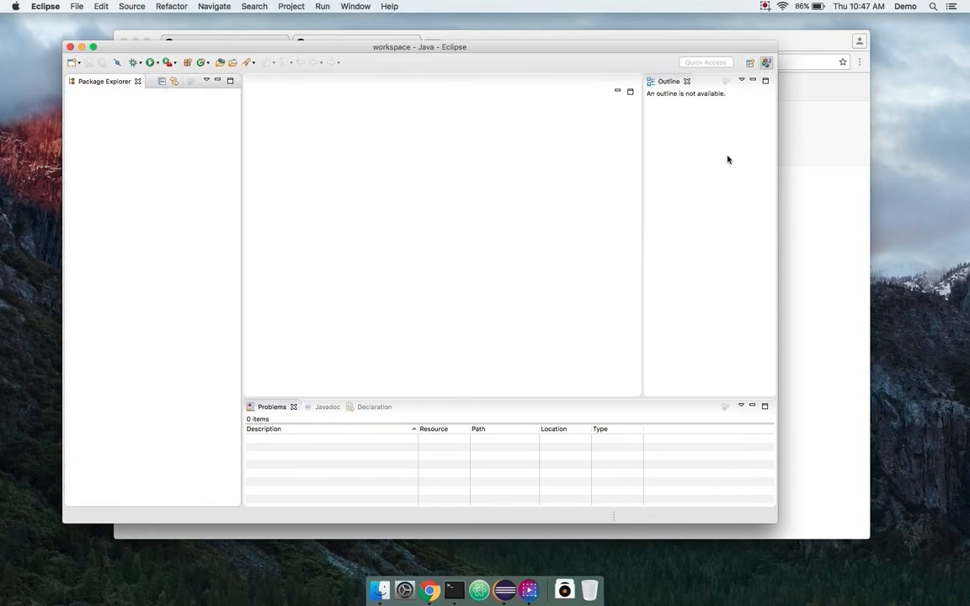
left_click(688, 82)
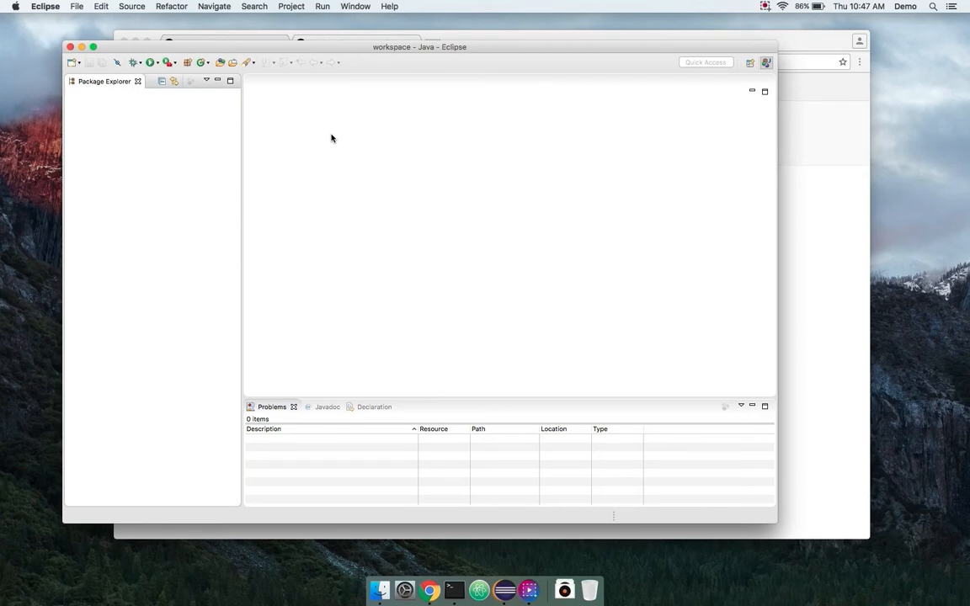
- Start a Git > Projects from Git import using Clone URI, then go back to the browser
left_click(76, 7)
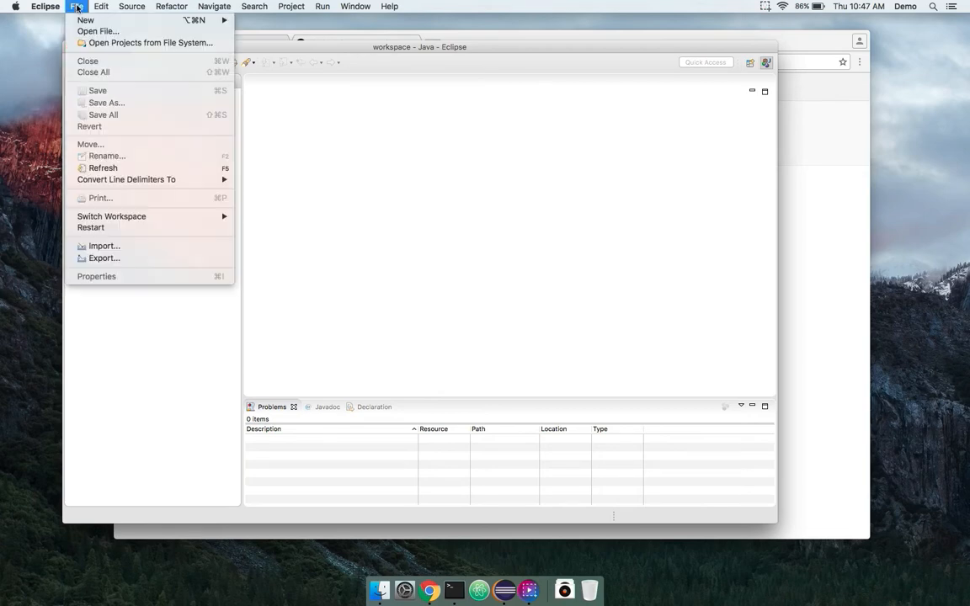
left_click(127, 246)
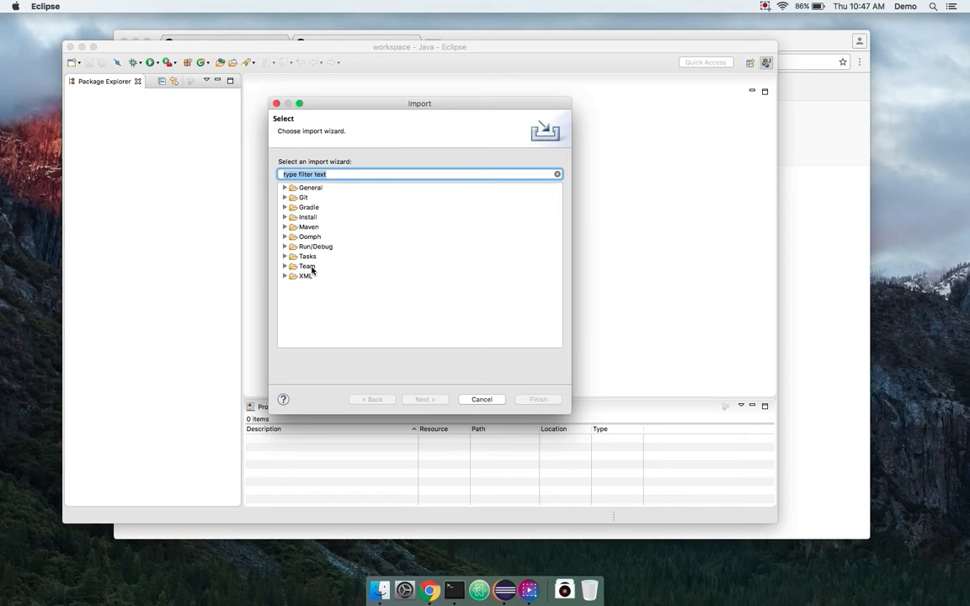
left_click(284, 198)
left_click(286, 208)
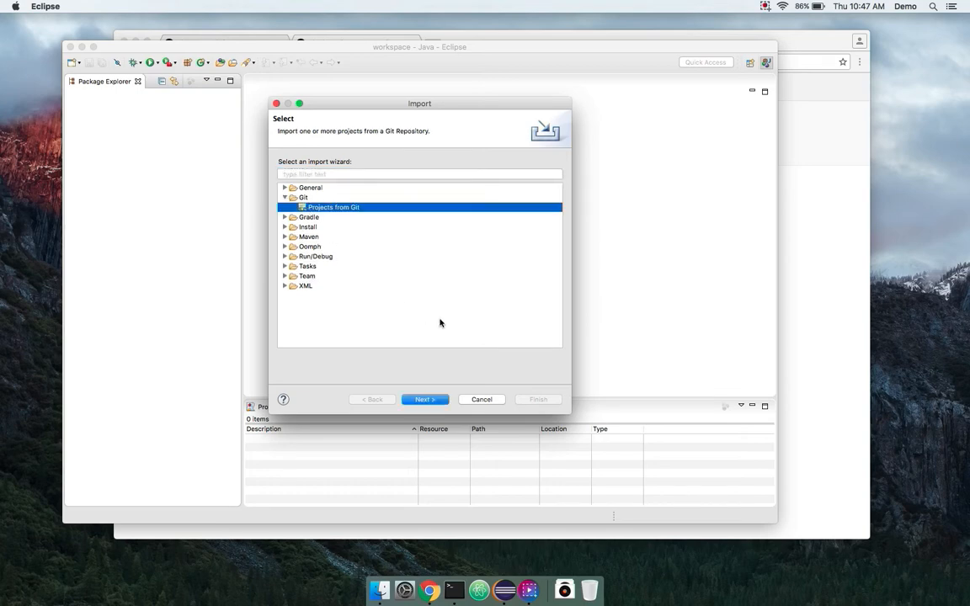
left_click(426, 400)
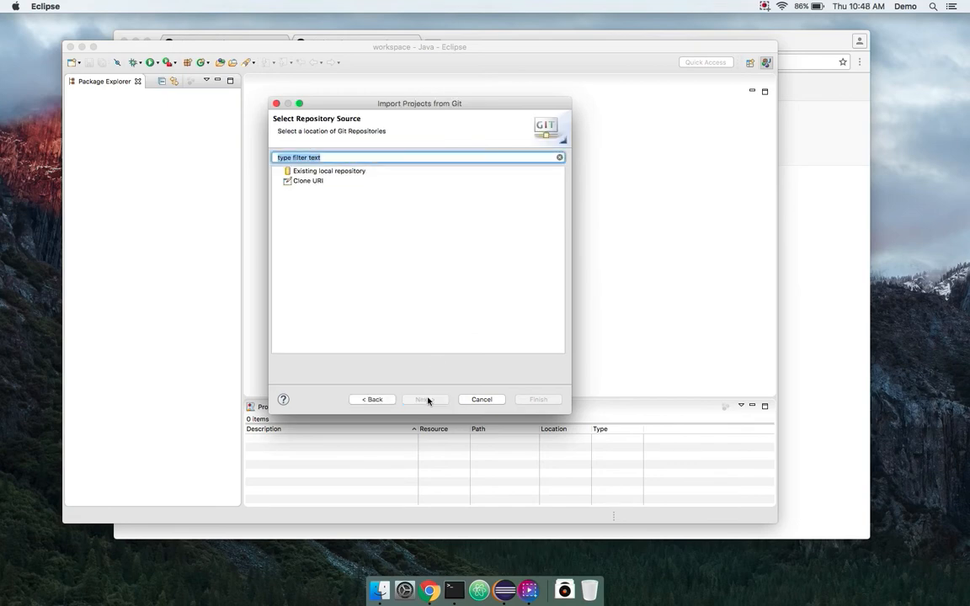
left_click(311, 181)
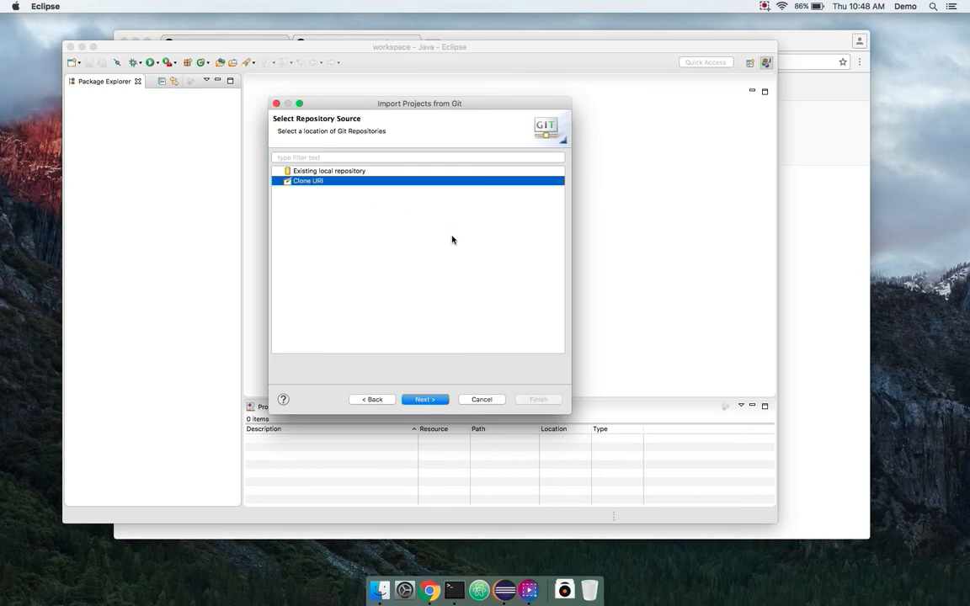
left_click(425, 400)
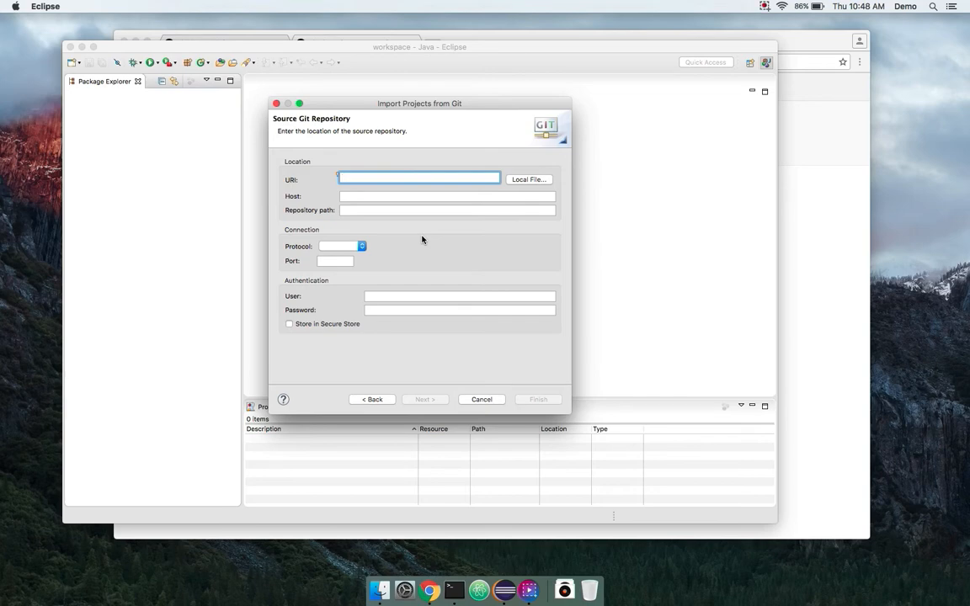
key("super+Tab")
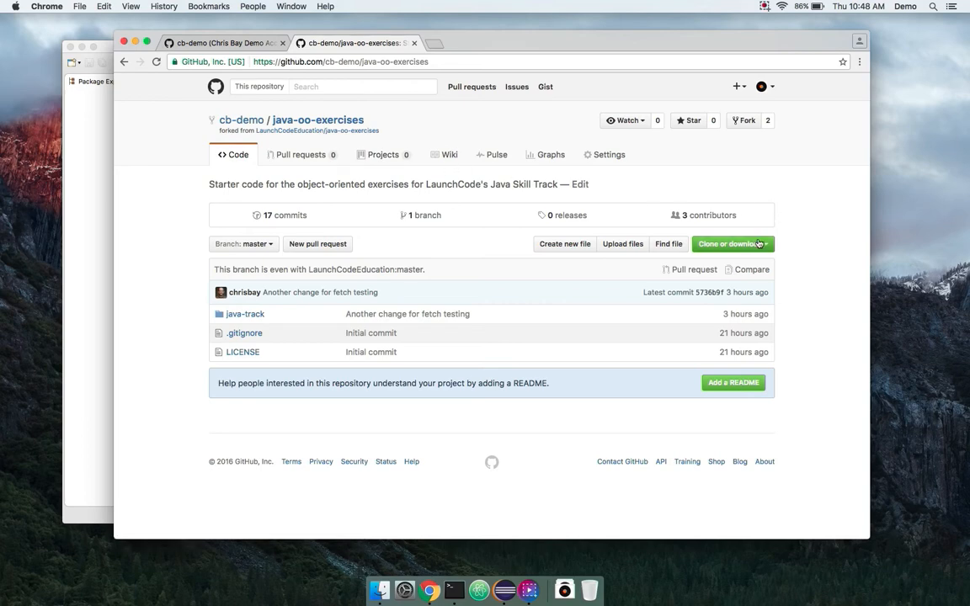
- Copy the fork's HTTPS clone URL from GitHub's Clone or download panel
left_click(756, 245)
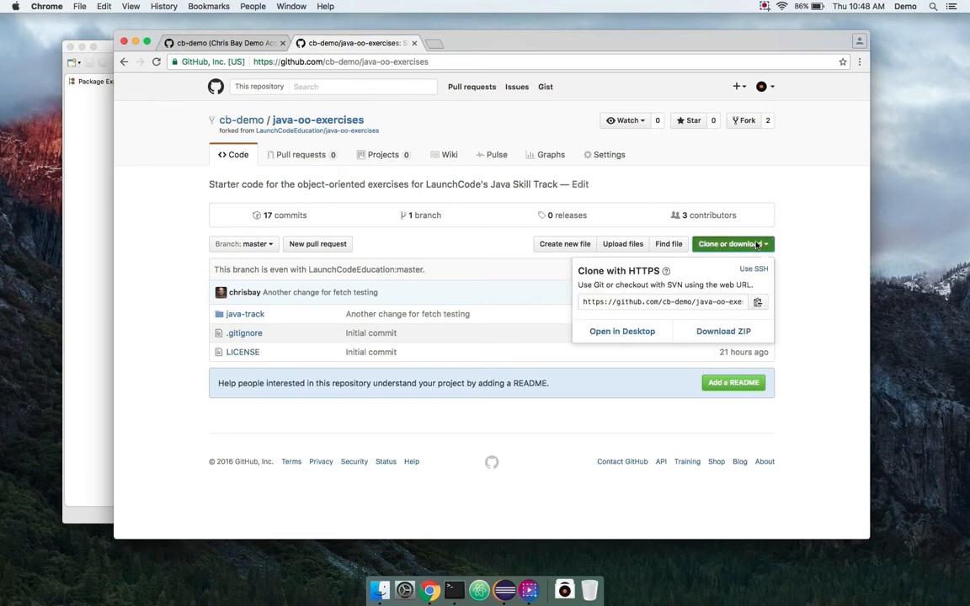
left_click(756, 304)
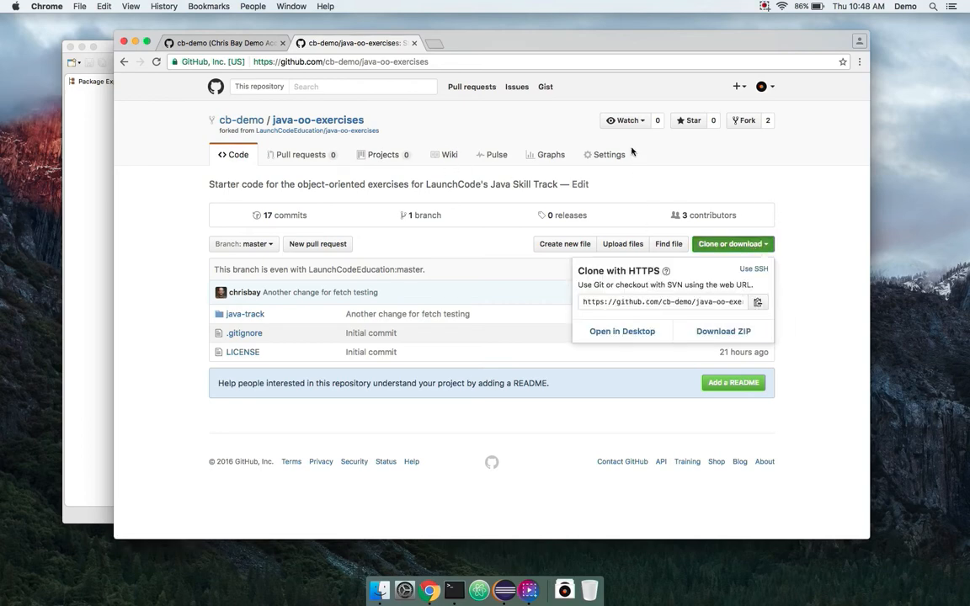
left_click(805, 219)
key("super+Tab")
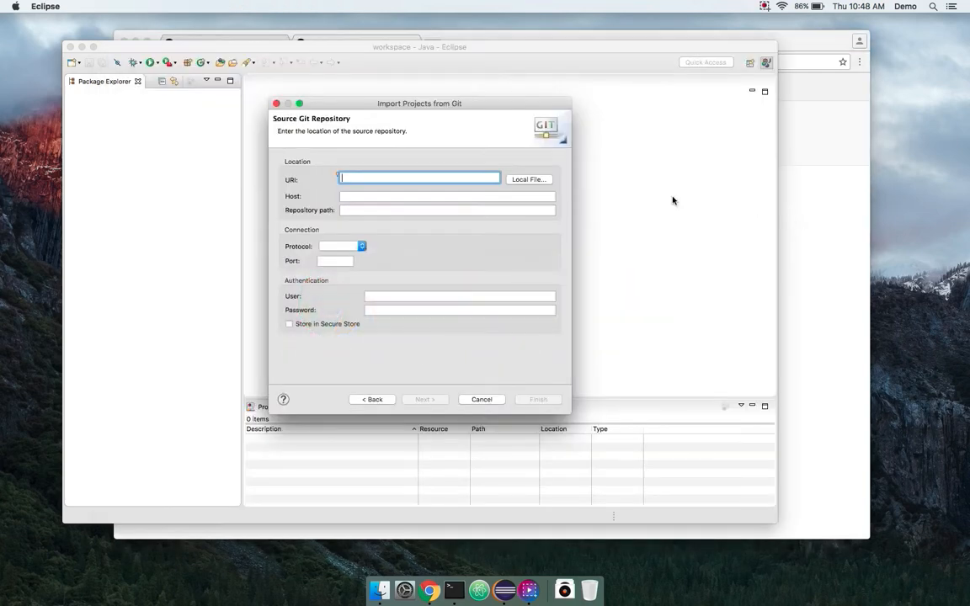
- Paste the clone URL and enter the GitHub user name and password, stored in Secure Store
type("https://github.com/cb-demo/java-oo-exercises.git")
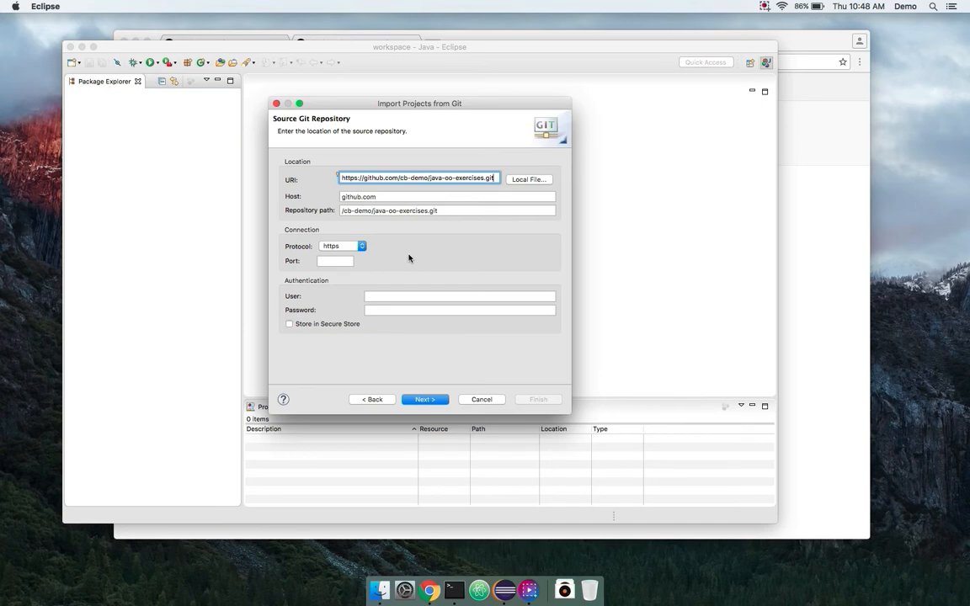
left_click(391, 299)
type("cb-demo")
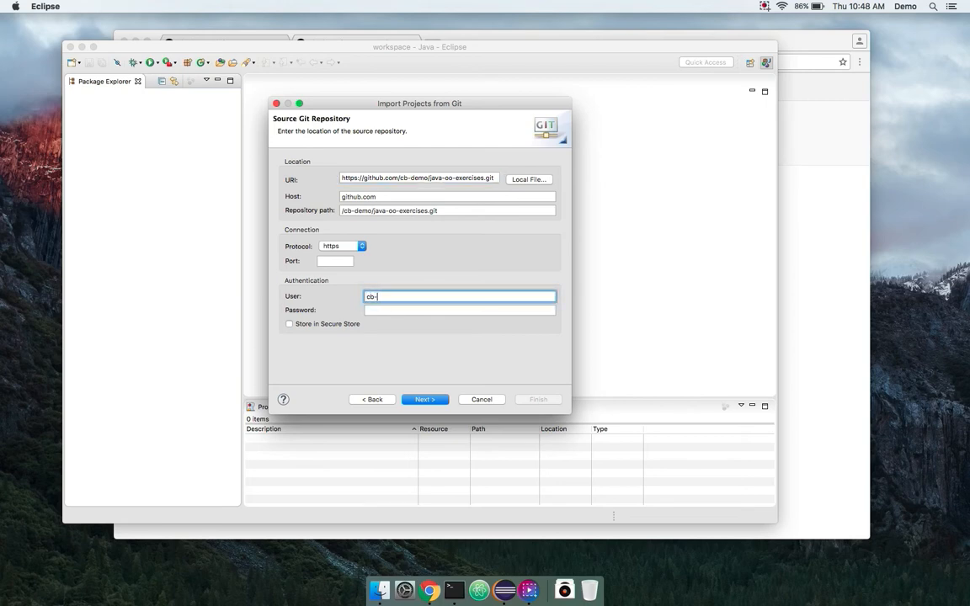
key("Tab")
type("•••••••••")
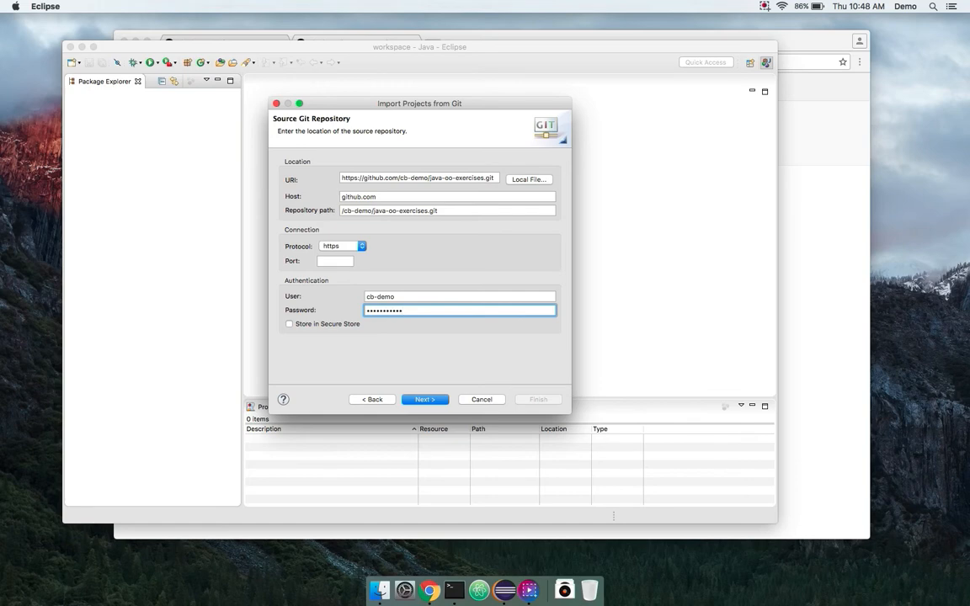
left_click(289, 325)
- Clone the master branch into the default local destination folder
left_click(428, 399)
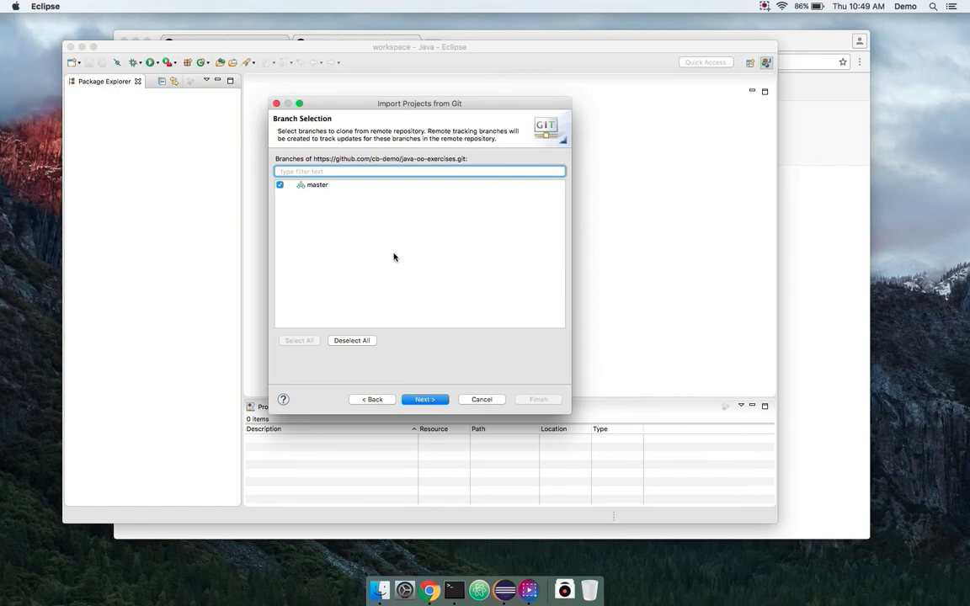
left_click(425, 400)
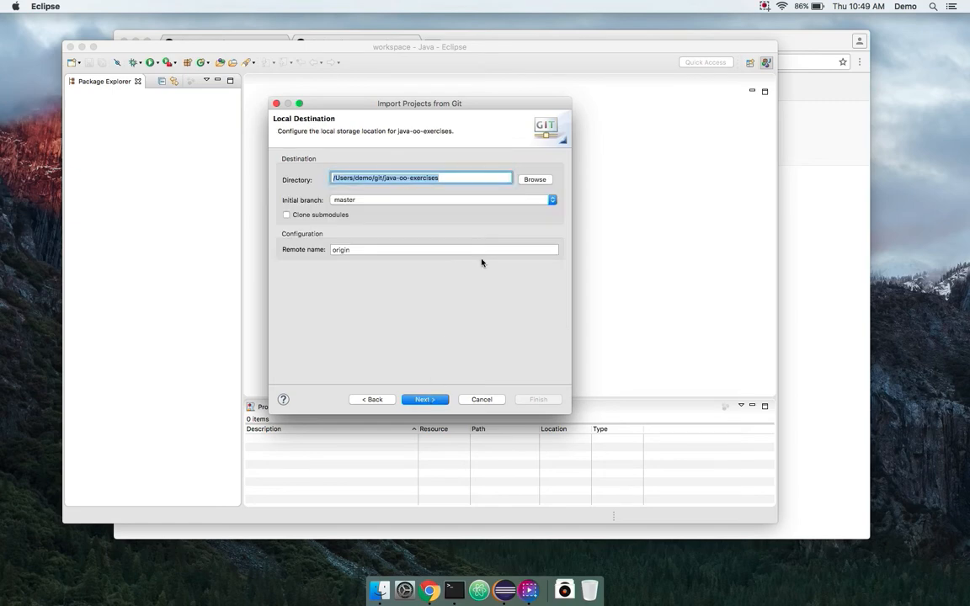
left_click(425, 399)
left_click(428, 400)
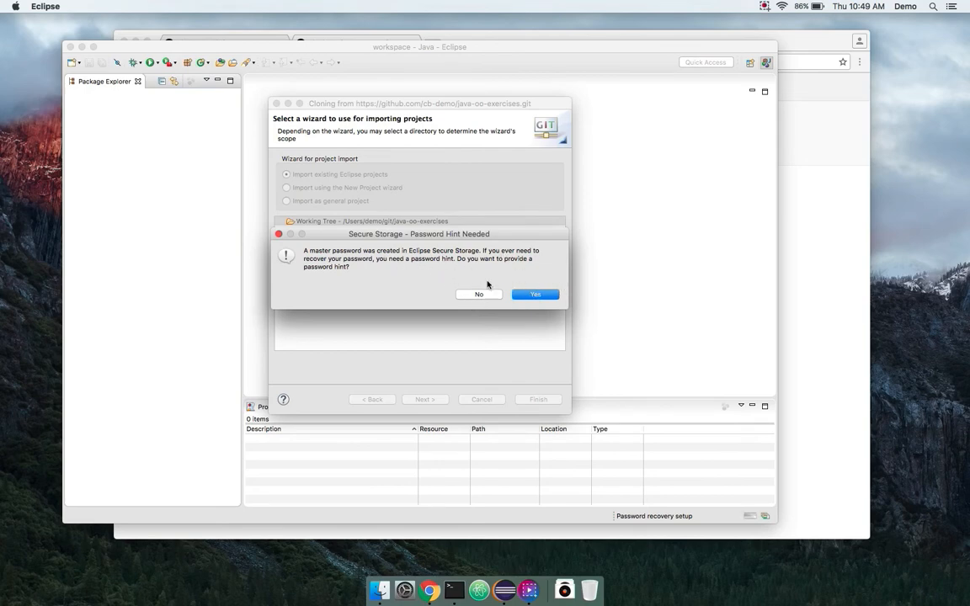
- Set up the secure-storage password hint by filling in the recovery questions and answers
left_click_drag(496, 236, 463, 215)
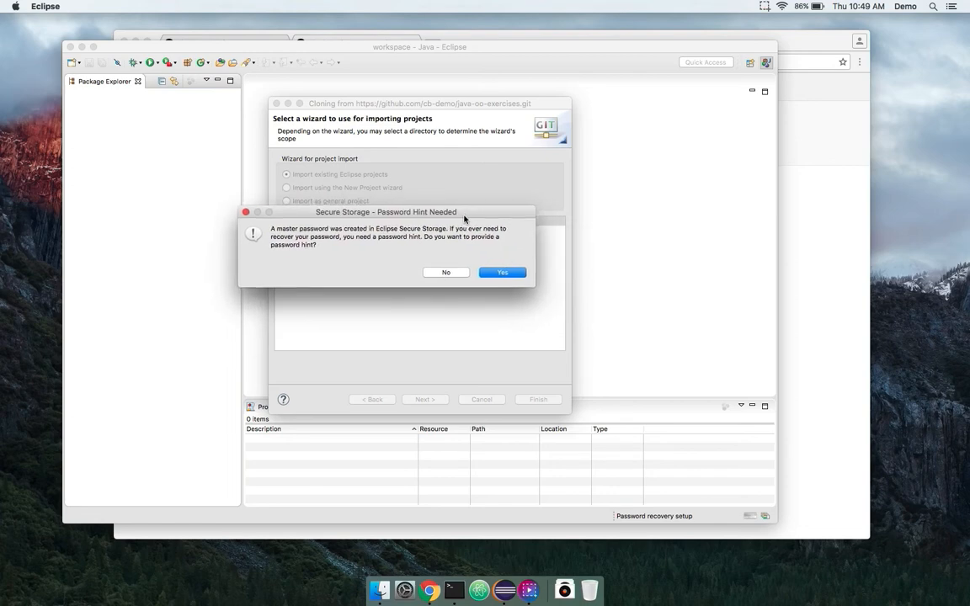
left_click(497, 273)
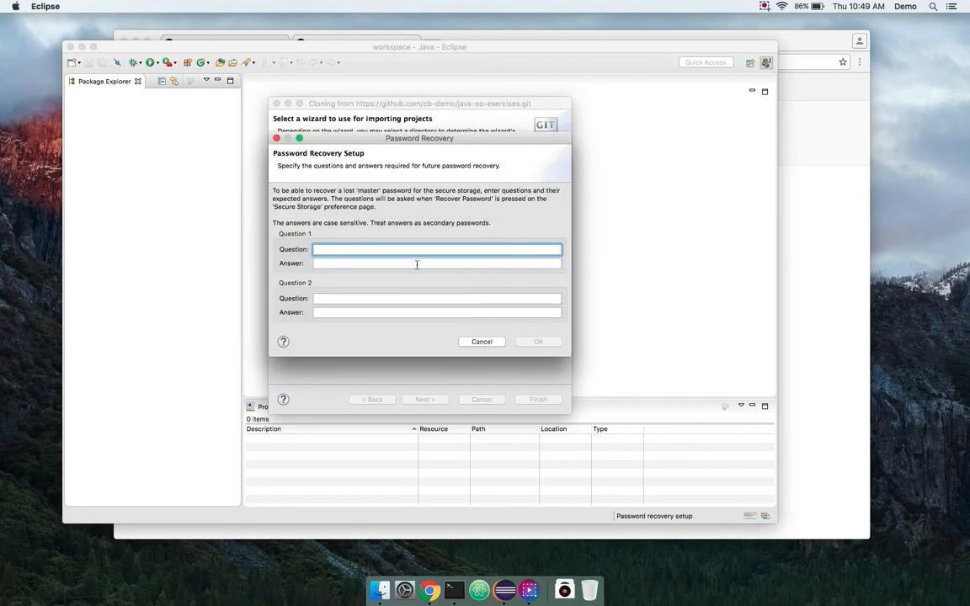
type("asdf")
key("Tab")
type("a")
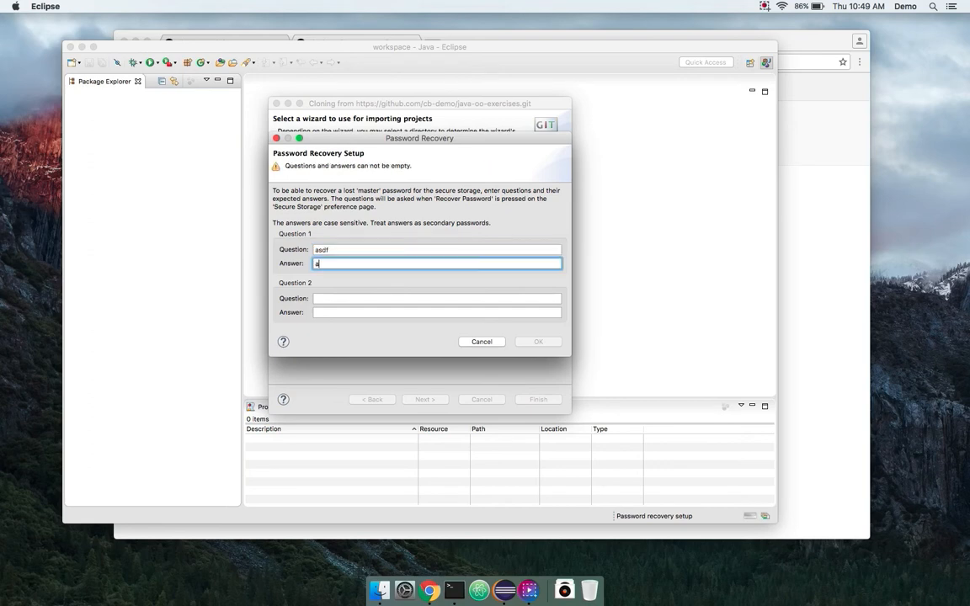
type("sdf")
key("Tab")
type("asdf")
key("Tab")
type("asdf")
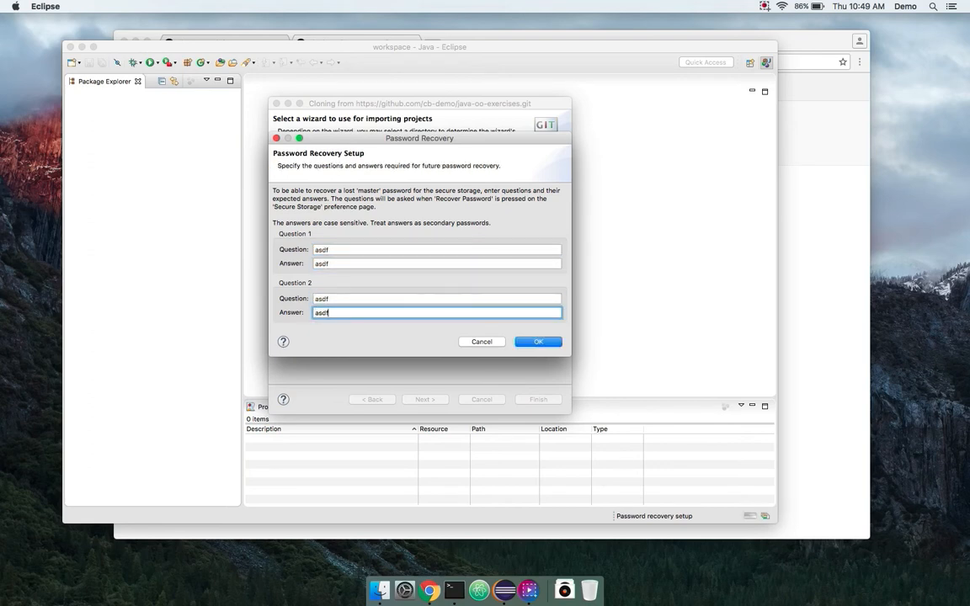
key("Return")
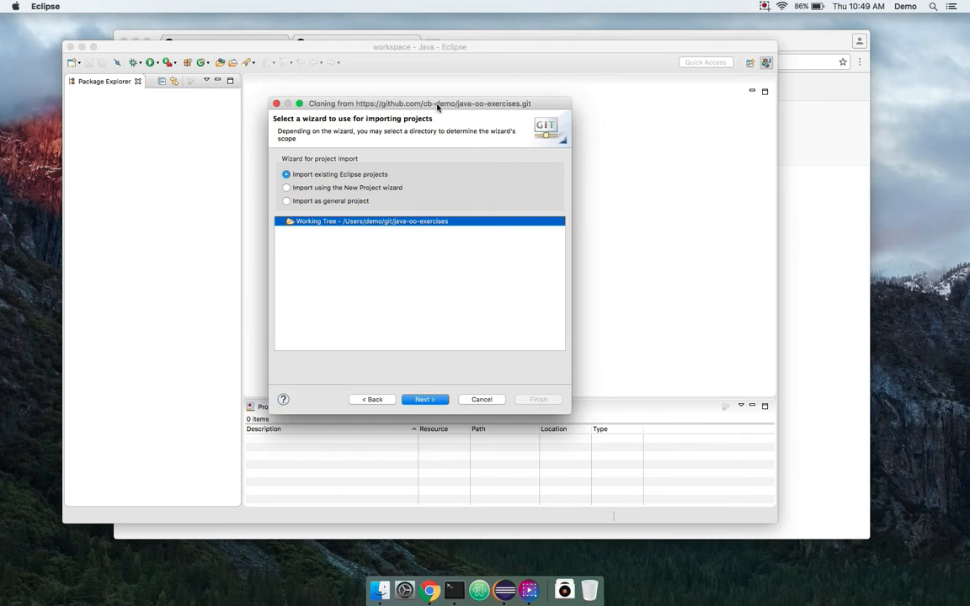
- Complete the import wizard to bring in the java-track project
left_click_drag(438, 106, 464, 106)
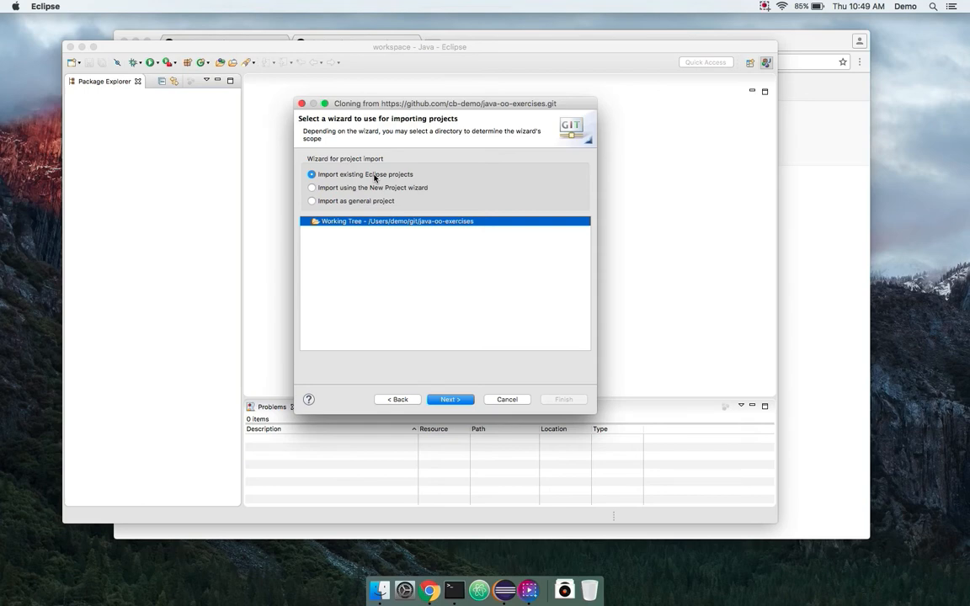
left_click(451, 400)
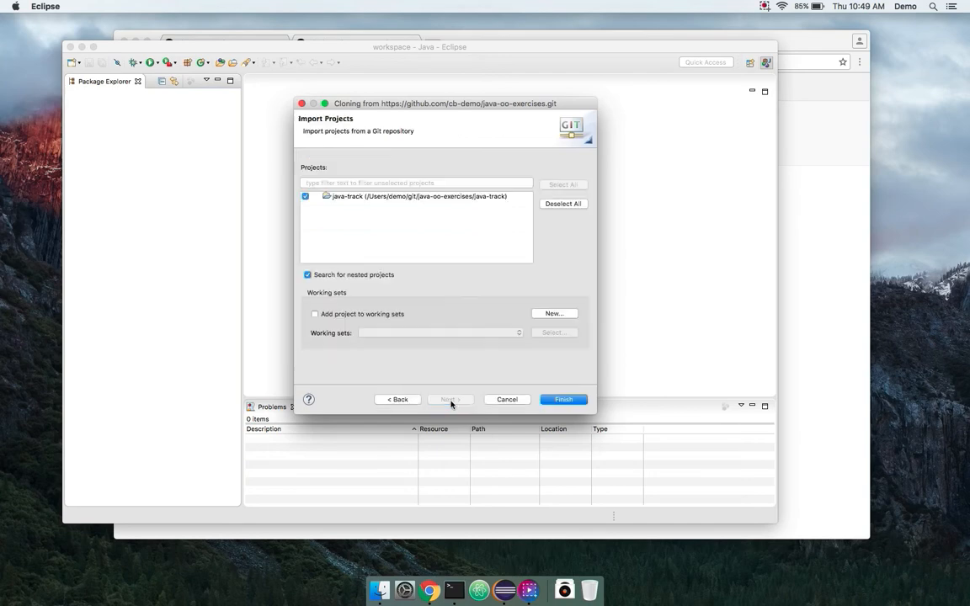
left_click(565, 400)
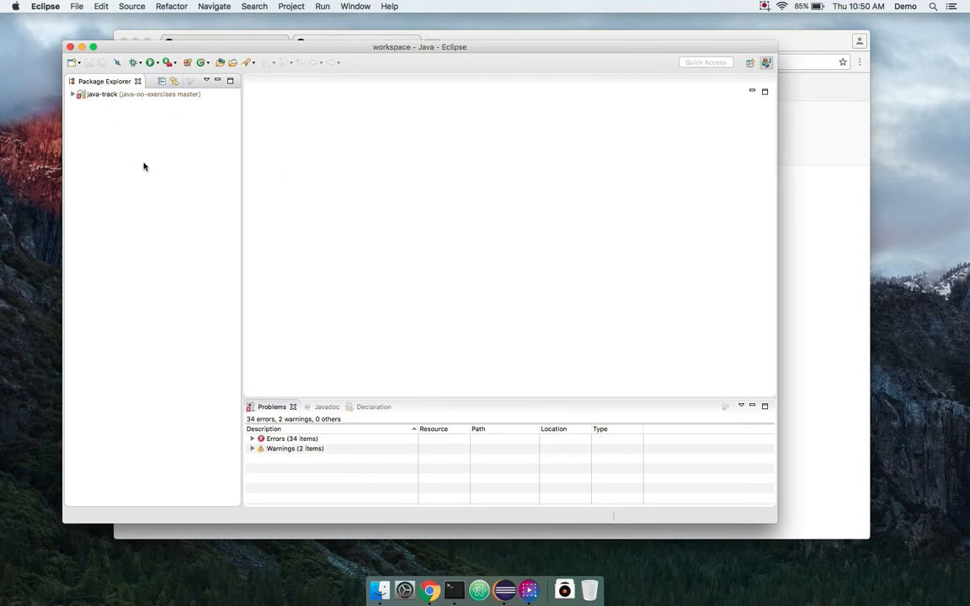
- Expand java-track down to StudentAndCourseTest.java and enlarge the Problems view showing 34 errors
left_click(73, 94)
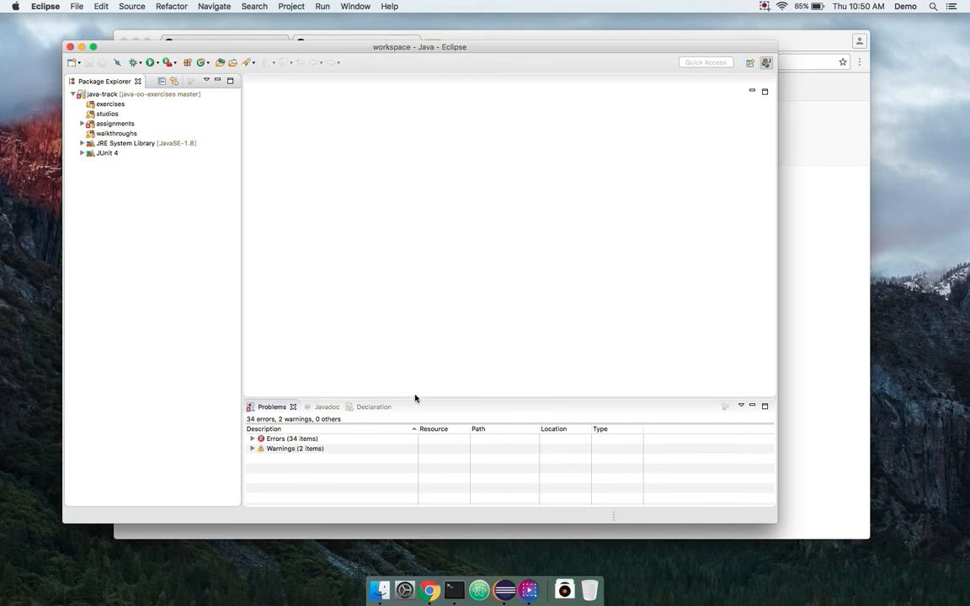
left_click_drag(414, 396, 437, 277)
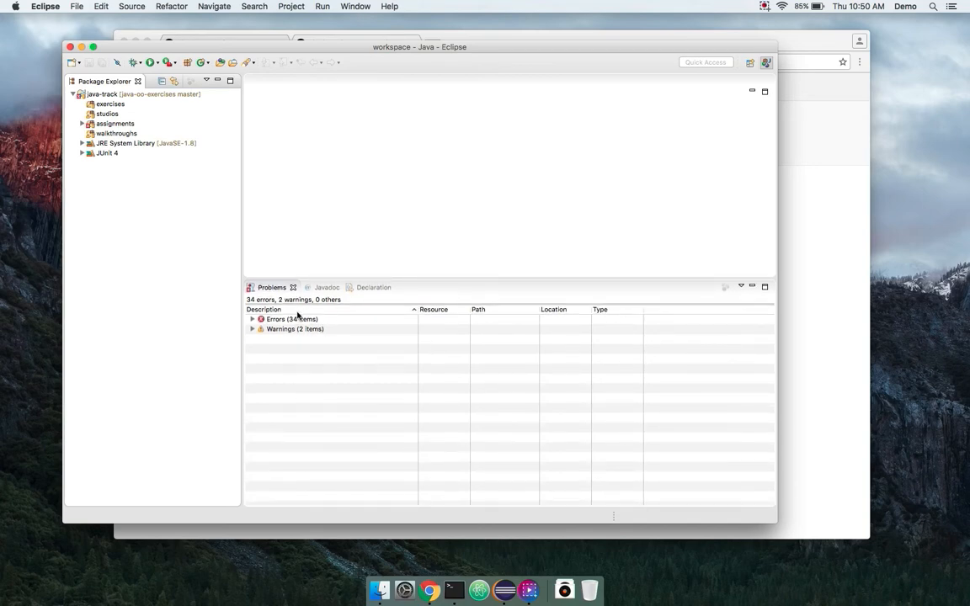
left_click(252, 319)
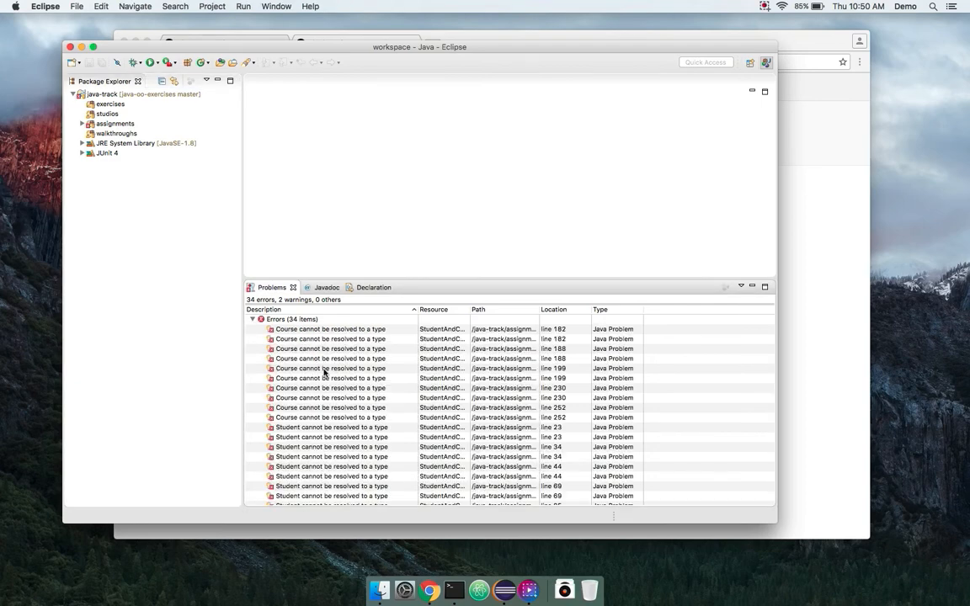
scroll(324, 373, "down", 8)
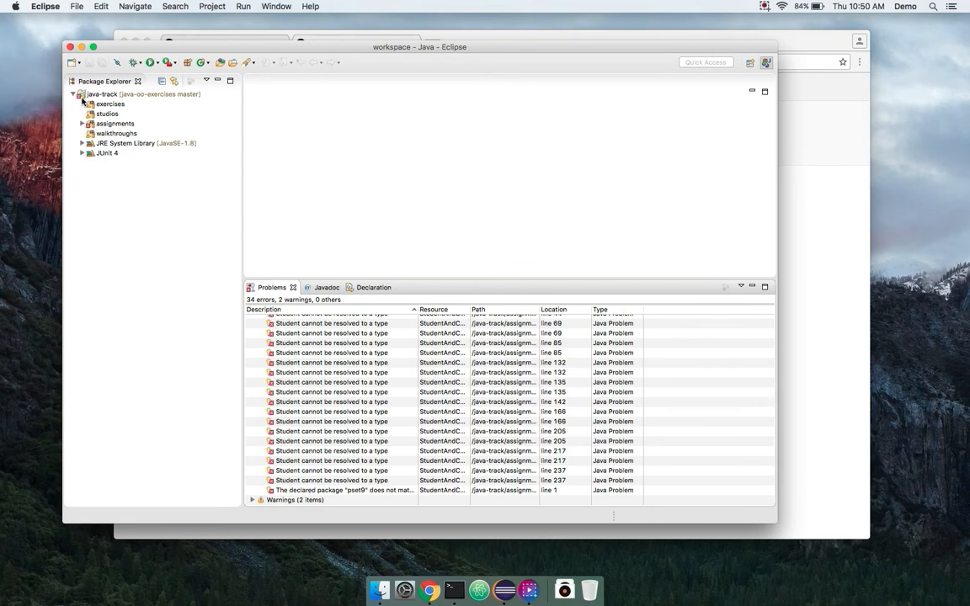
left_click(87, 124)
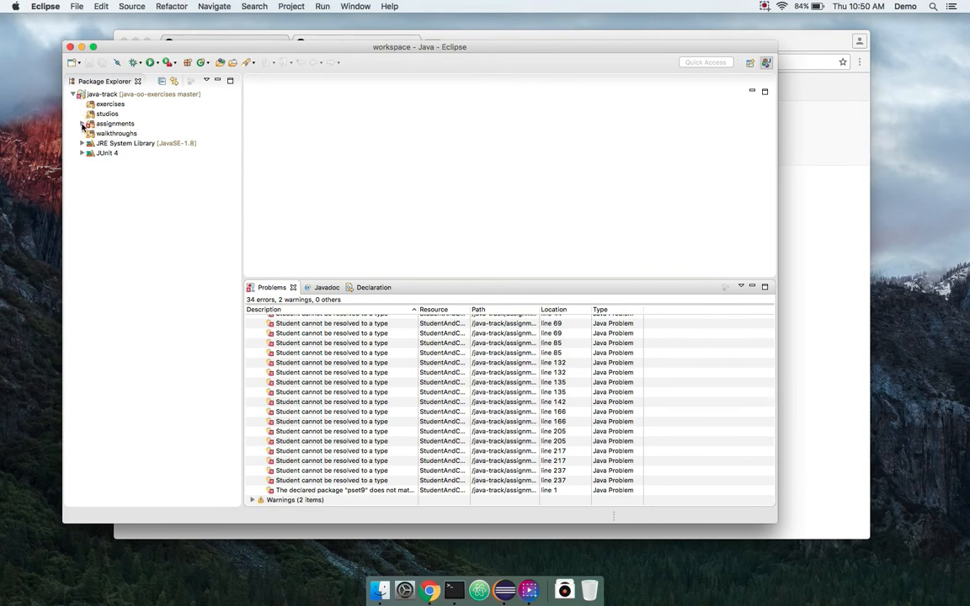
left_click(91, 133)
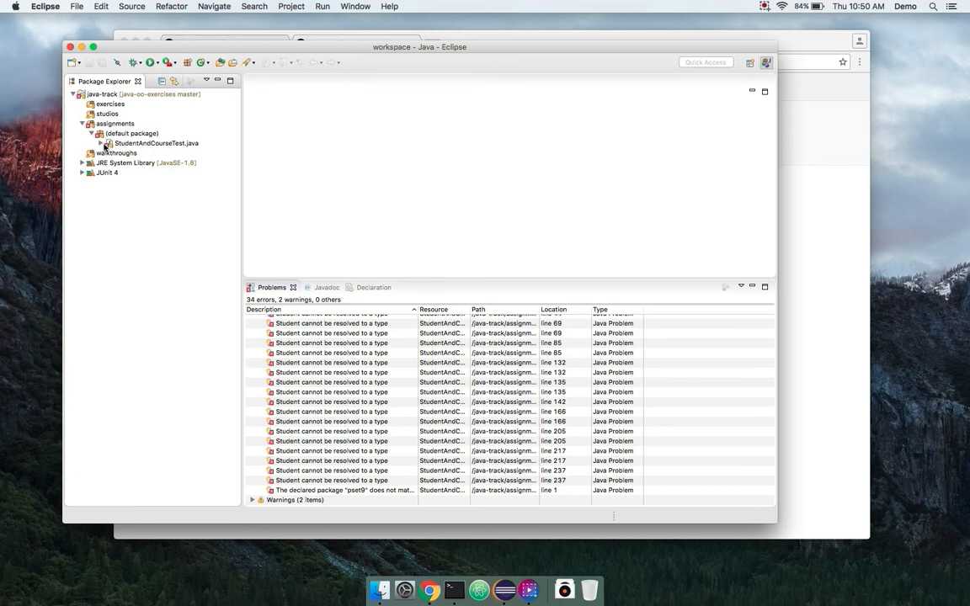
left_click(103, 144)
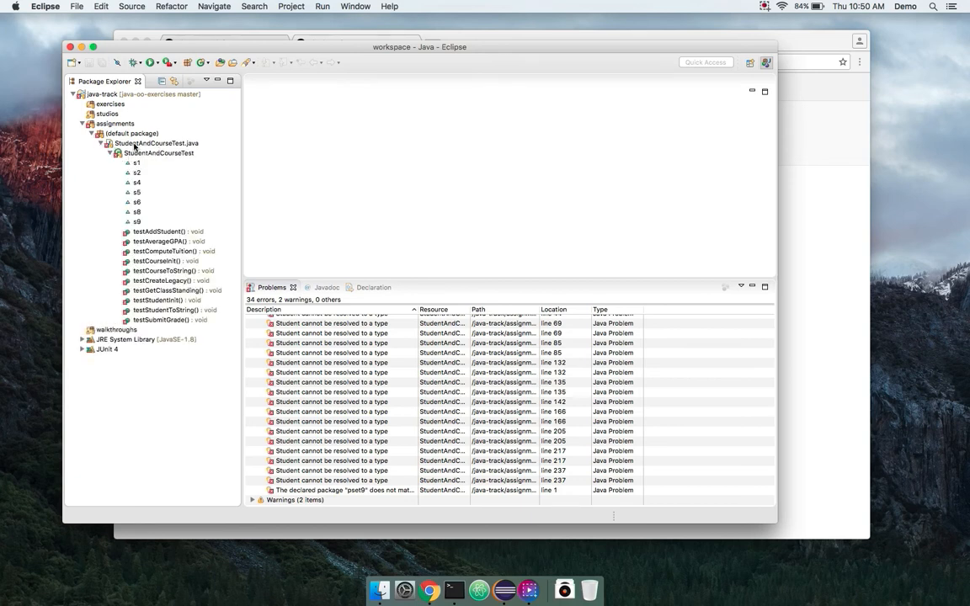
left_click(211, 143)
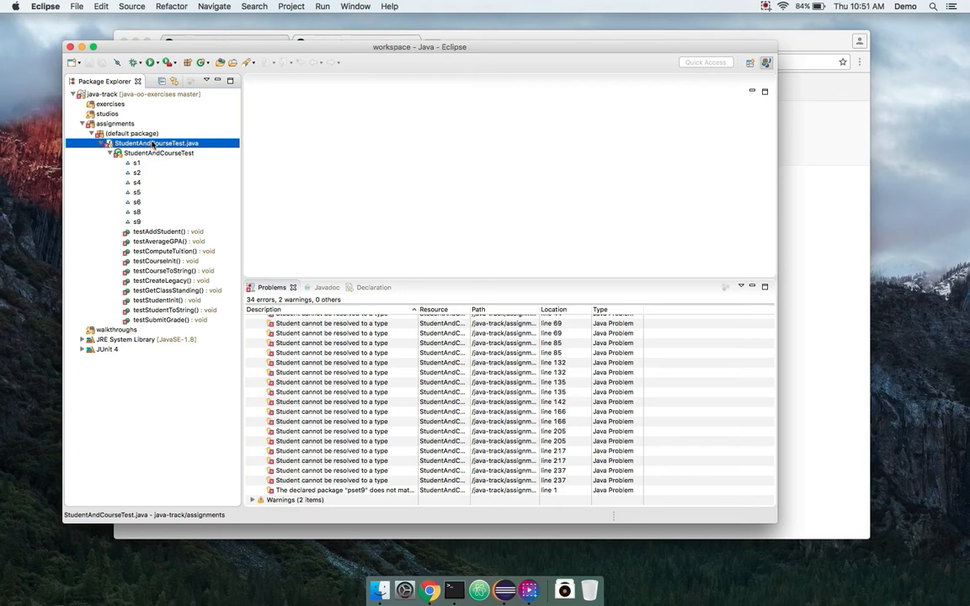
- Inspect the two .gitignore warnings with a widened Description column, then shrink the Problems view
left_click(82, 124)
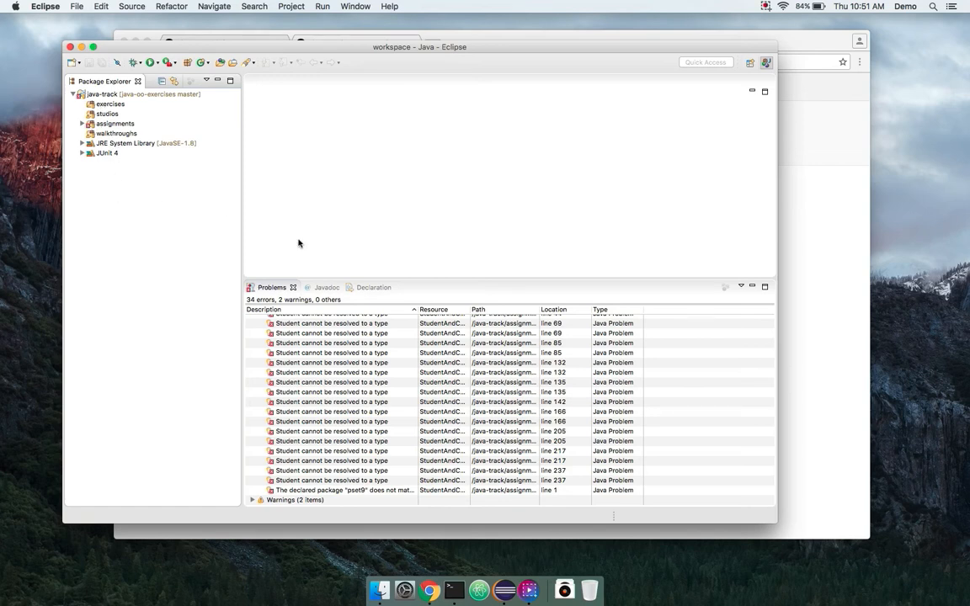
scroll(296, 383, "up", 5)
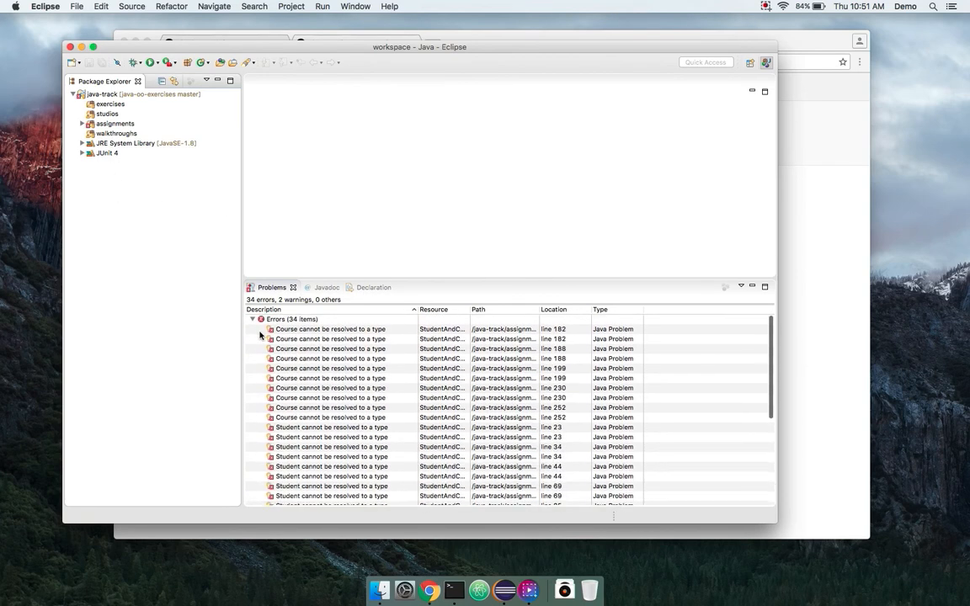
left_click(252, 319)
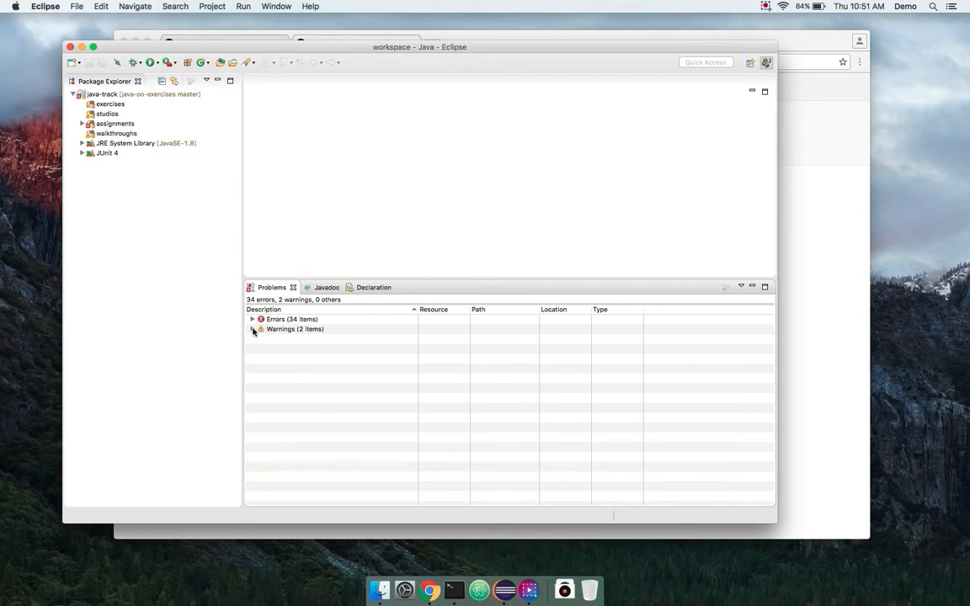
left_click(252, 330)
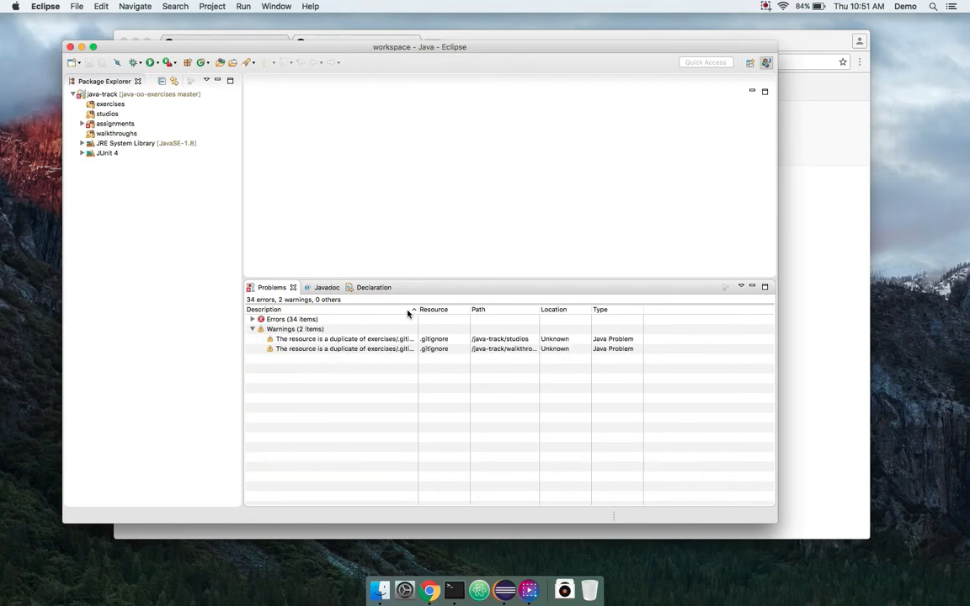
left_click_drag(418, 310, 467, 319)
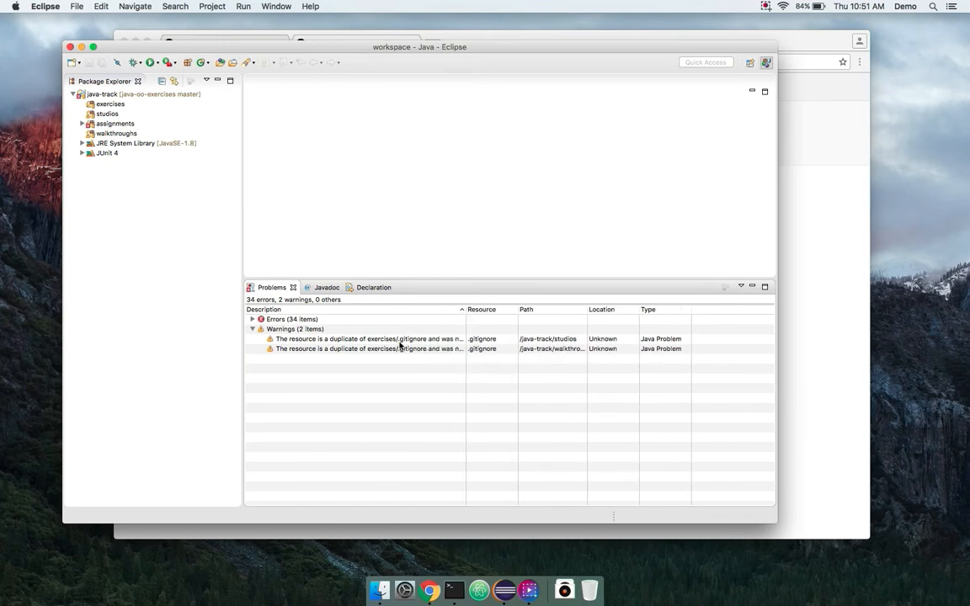
left_click(366, 339)
left_click(366, 348, "shift")
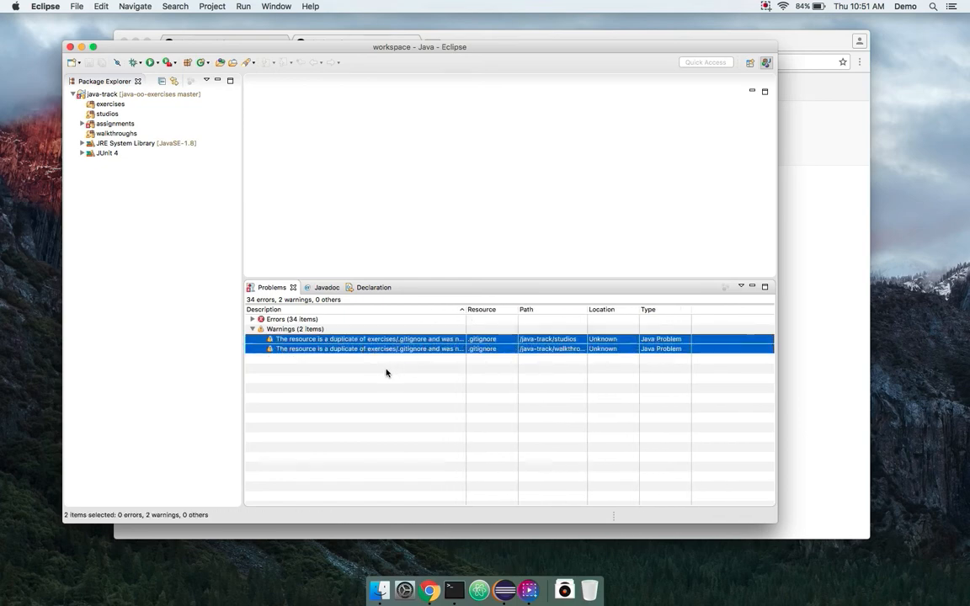
left_click(386, 373)
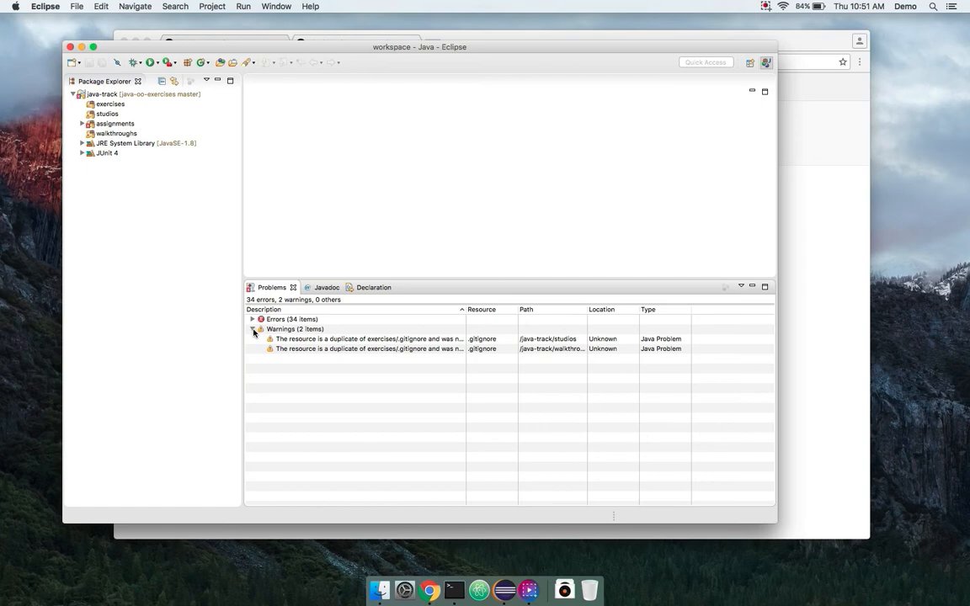
left_click(252, 329)
left_click_drag(463, 278, 462, 317)
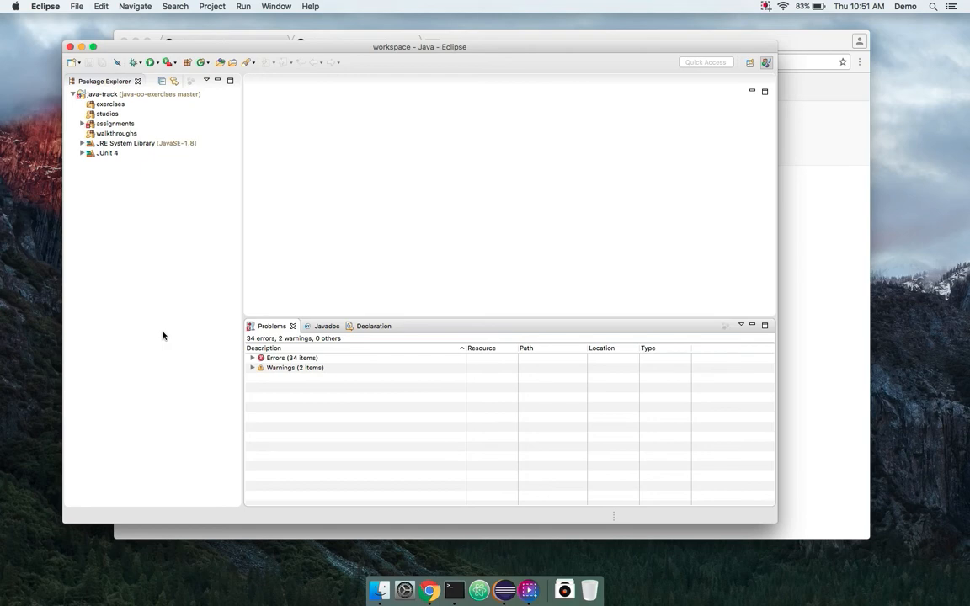
- In Terminal, try out git add, commit -m and push origin master commands, then clear the prompt
left_click(454, 590)
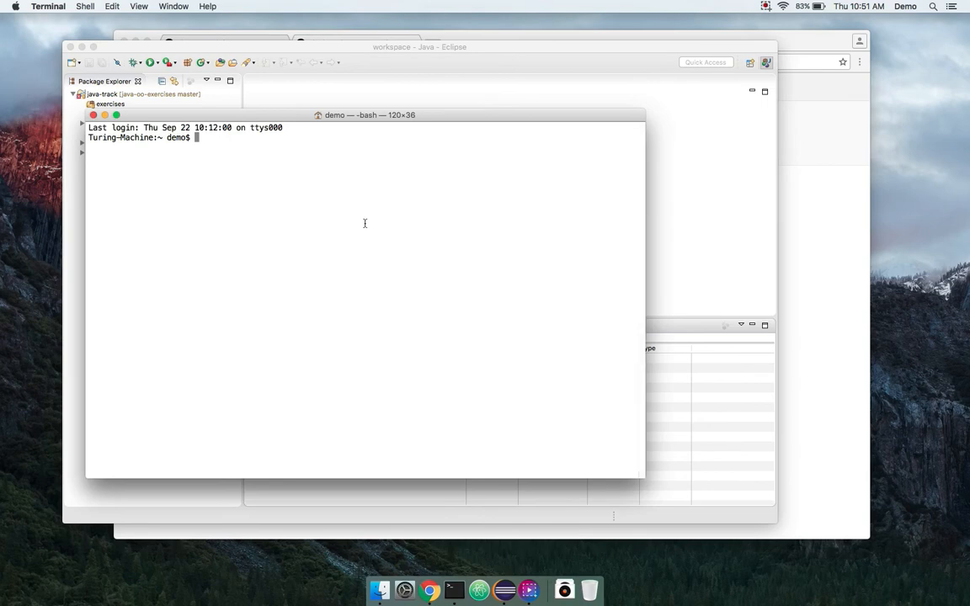
type("git a")
type("dd .")
key("BackSpace")
key("BackSpace")
key("BackSpace")
key("BackSpace")
key("BackSpace")
type("commit -m \"did some work\"")
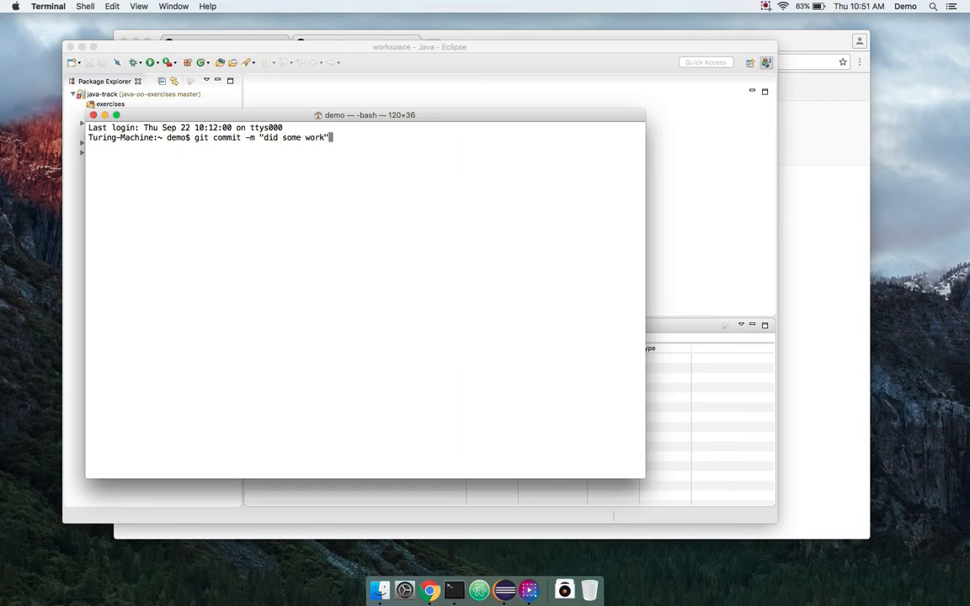
key("BackSpace")
key("BackSpace")
key("BackSpace")
key("BackSpace")
key("BackSpace")
key("BackSpace")
key("BackSpace")
key("BackSpace")
key("BackSpace")
key("BackSpace")
key("BackSpace")
key("BackSpace")
key("BackSpace")
key("BackSpace")
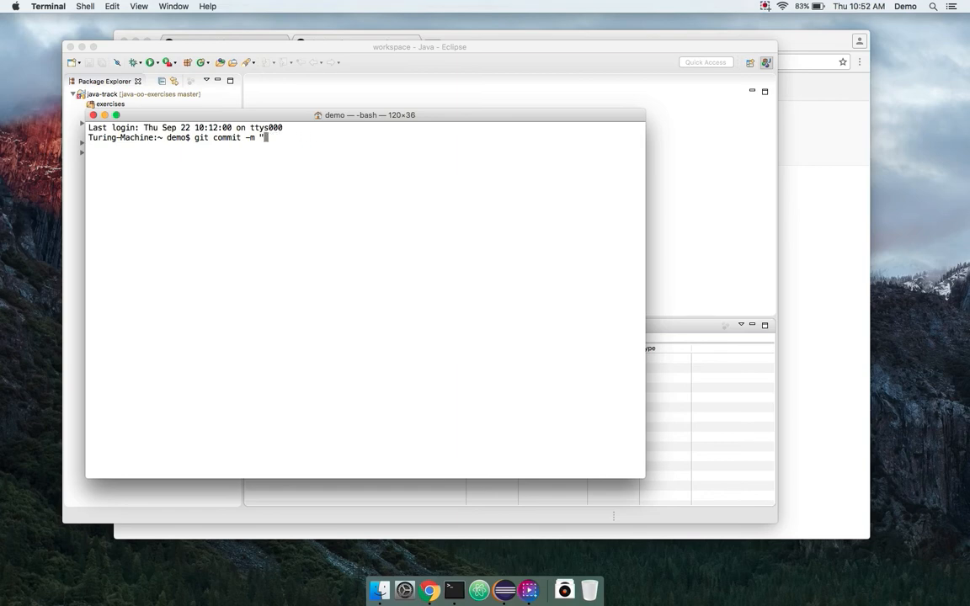
key("BackSpace")
key("BackSpace")
key("BackSpace")
key("BackSpace")
key("BackSpace")
key("BackSpace")
key("BackSpace")
key("BackSpace")
key("BackSpace")
key("BackSpace")
key("BackSpace")
type("push orign")
key("BackSpace")
type("in master")
key("BackSpace")
key("BackSpace")
key("BackSpace")
key("BackSpace")
key("BackSpace")
key("BackSpace")
key("BackSpace")
key("BackSpace")
key("BackSpace")
key("BackSpace")
key("BackSpace")
key("BackSpace")
key("BackSpace")
key("BackSpace")
key("BackSpace")
key("BackSpace")
key("BackSpace")
key("BackSpace")
key("BackSpace")
key("BackSpace")
key("BackSpace")
key("BackSpace")
- Open StudentAndCourseTest.java from the assignments folder in an enlarged editor
left_click_drag(342, 49, 401, 48)
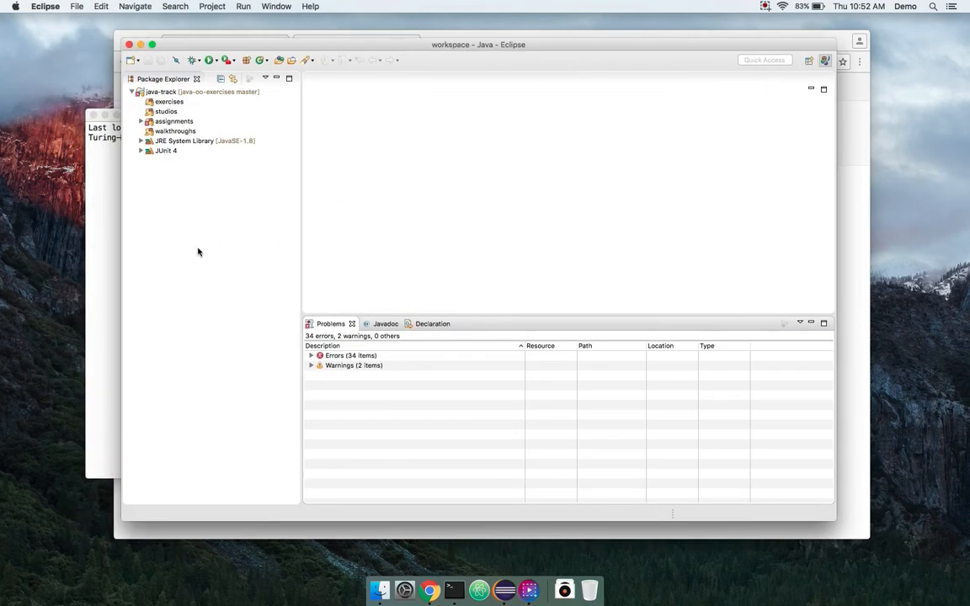
left_click(141, 121)
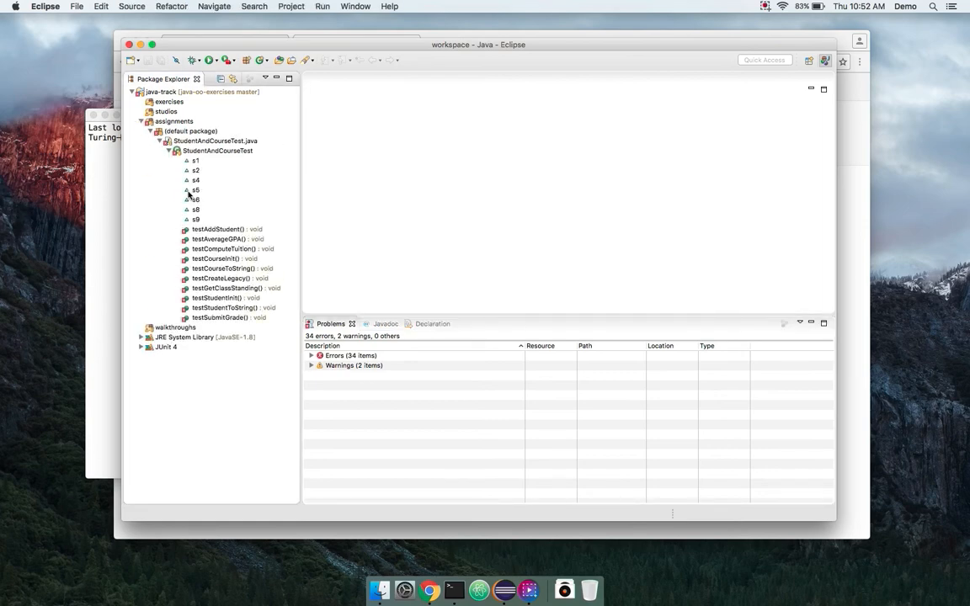
left_click(168, 152)
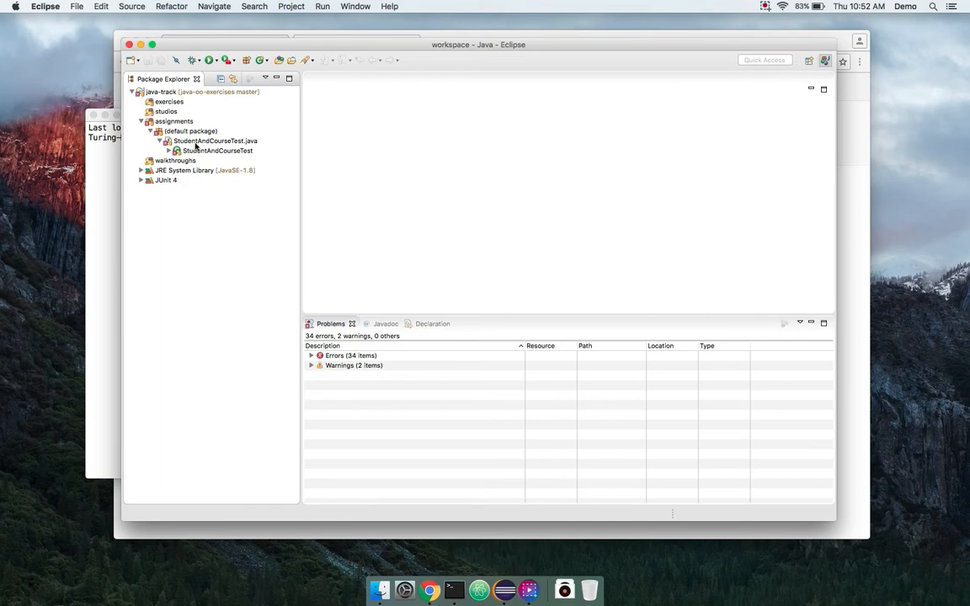
left_click(176, 143)
double_click(175, 143)
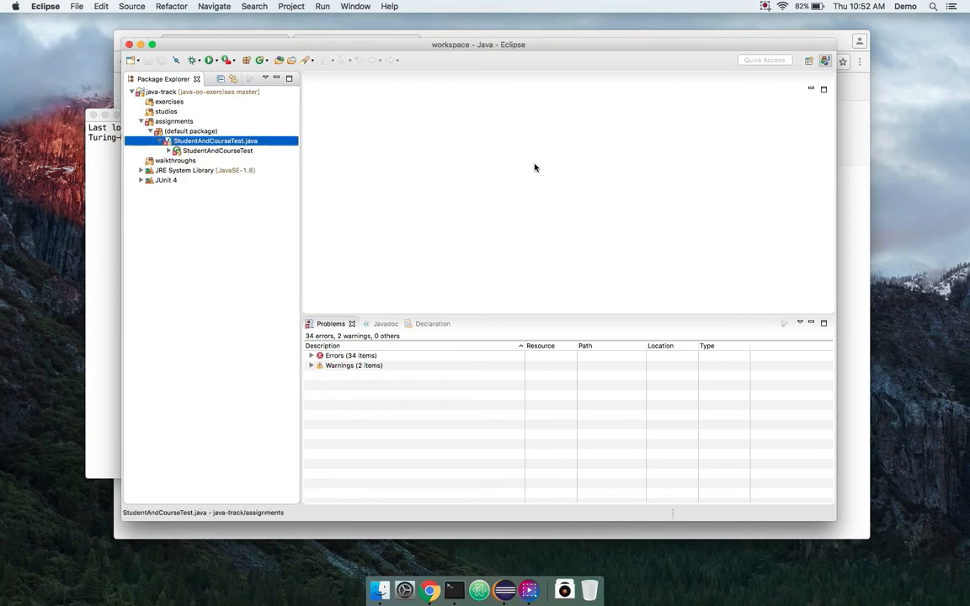
left_click_drag(546, 315, 547, 377)
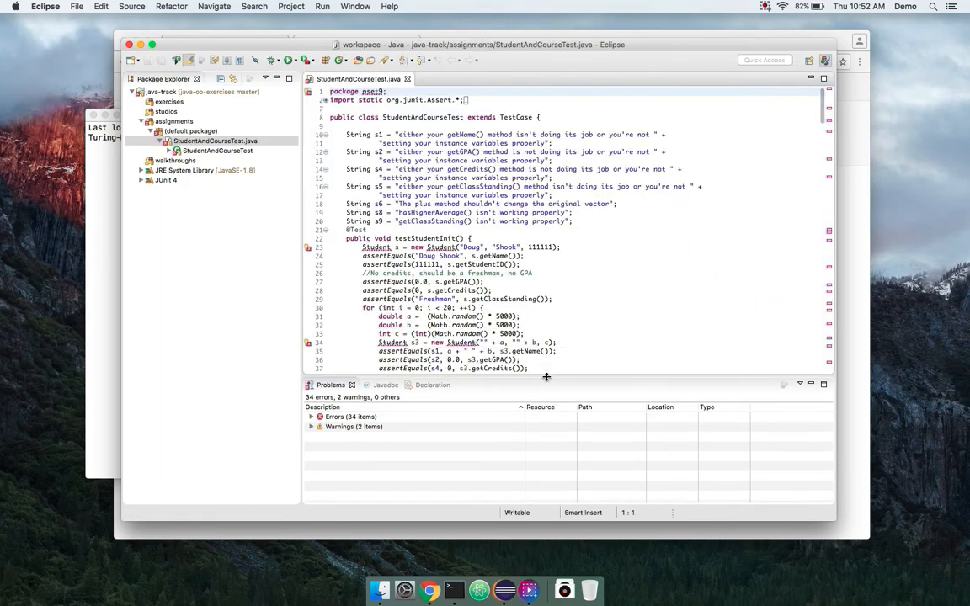
- Change "isn't" to "is not" on line 10, save the file and close it
left_click(548, 126)
key("BackSpace")
key("BackSpace")
key("BackSpace")
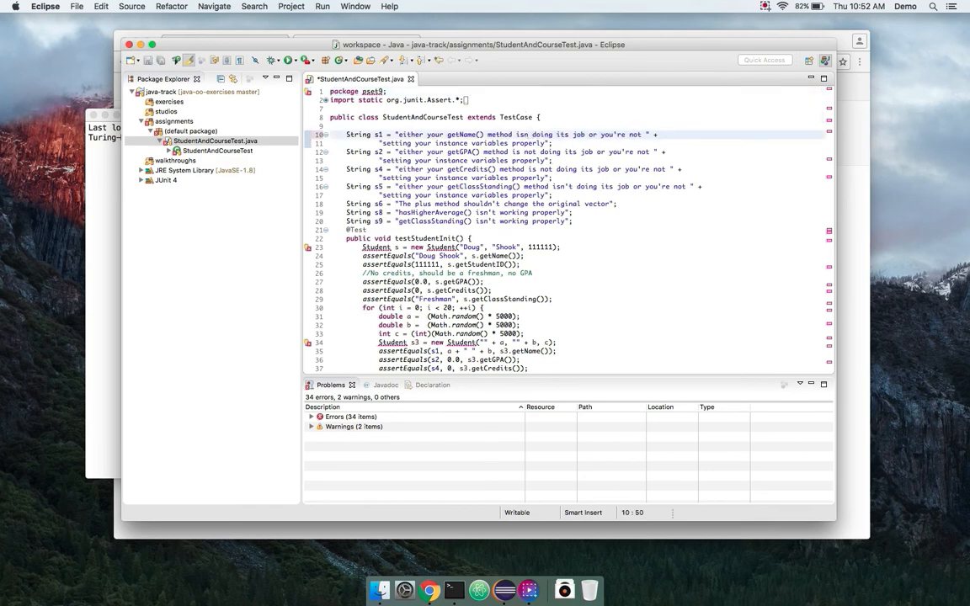
type("not")
key("super+s")
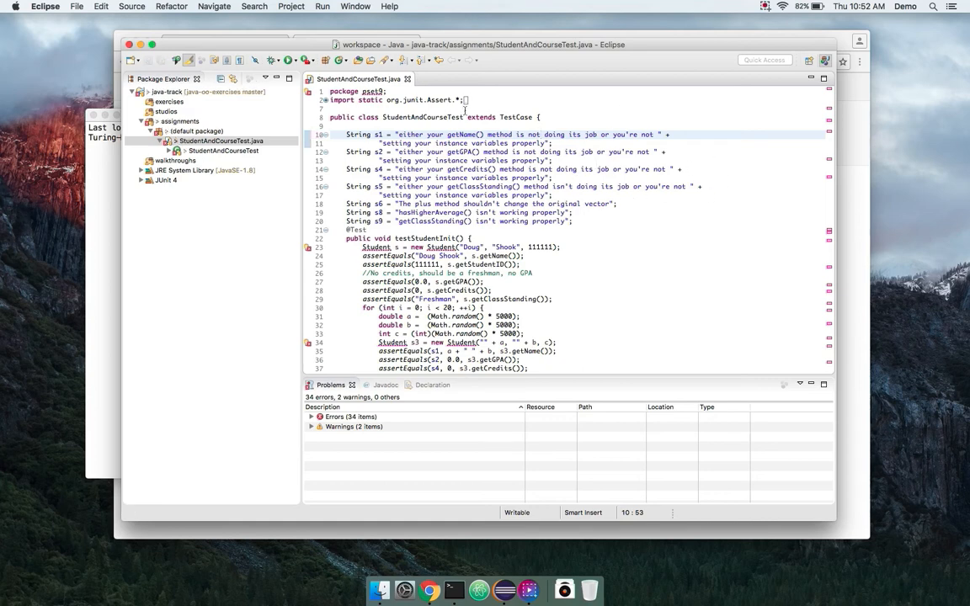
key("super+w")
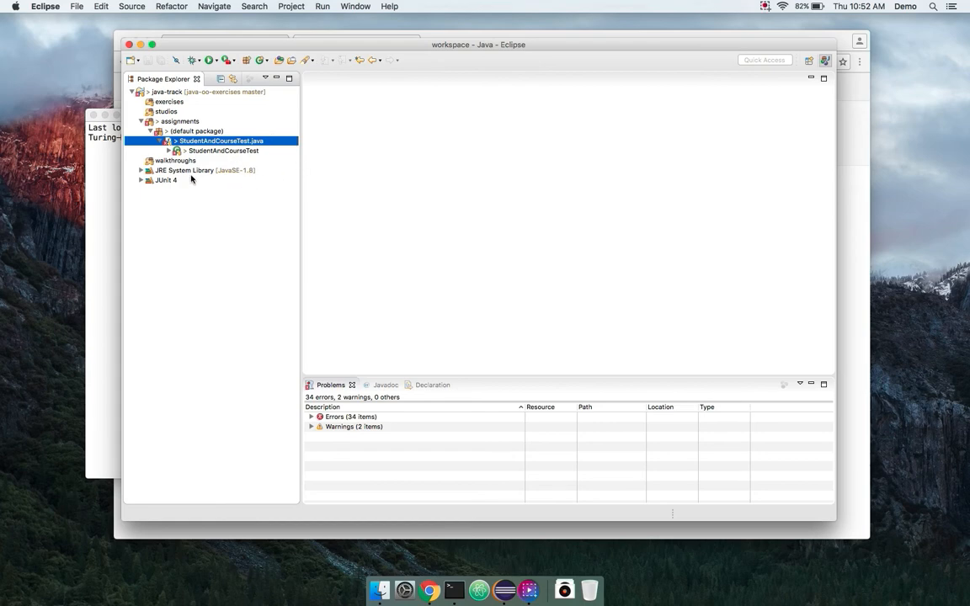
- Open Team > Commit on java-track to show Git Staging and enlarge the staging panel
left_click(141, 121)
left_click(180, 91)
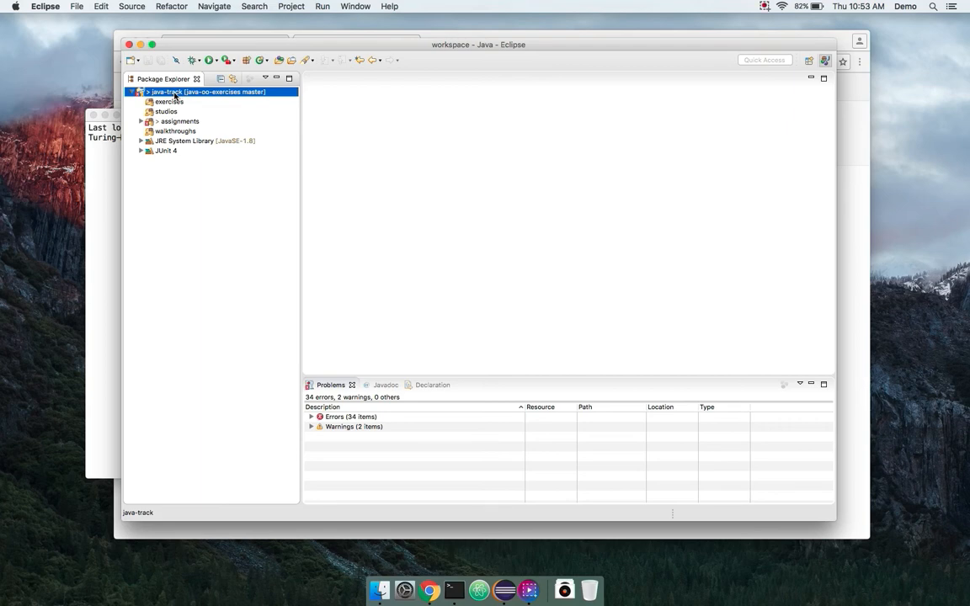
right_click(174, 95)
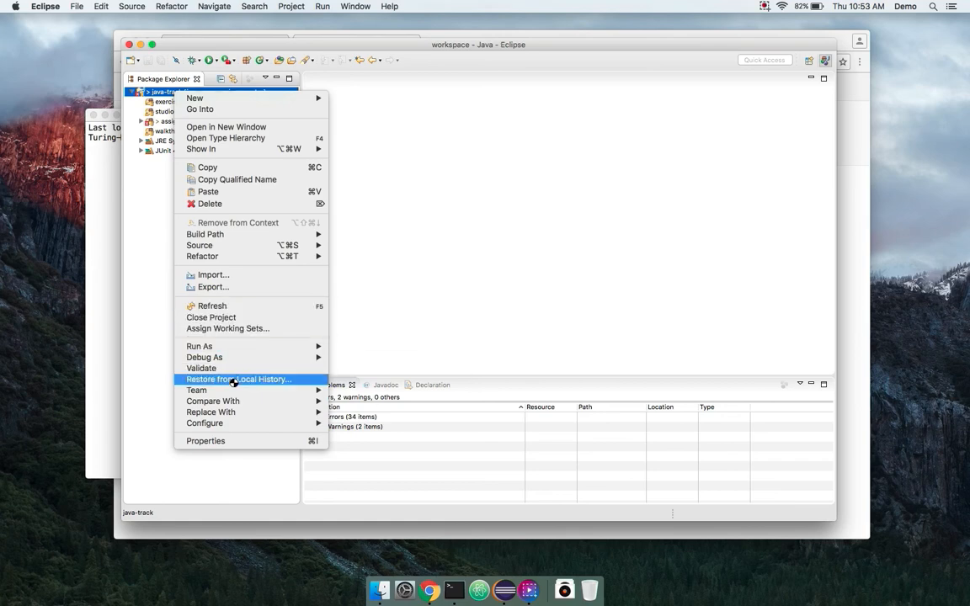
mouse_move(234, 392)
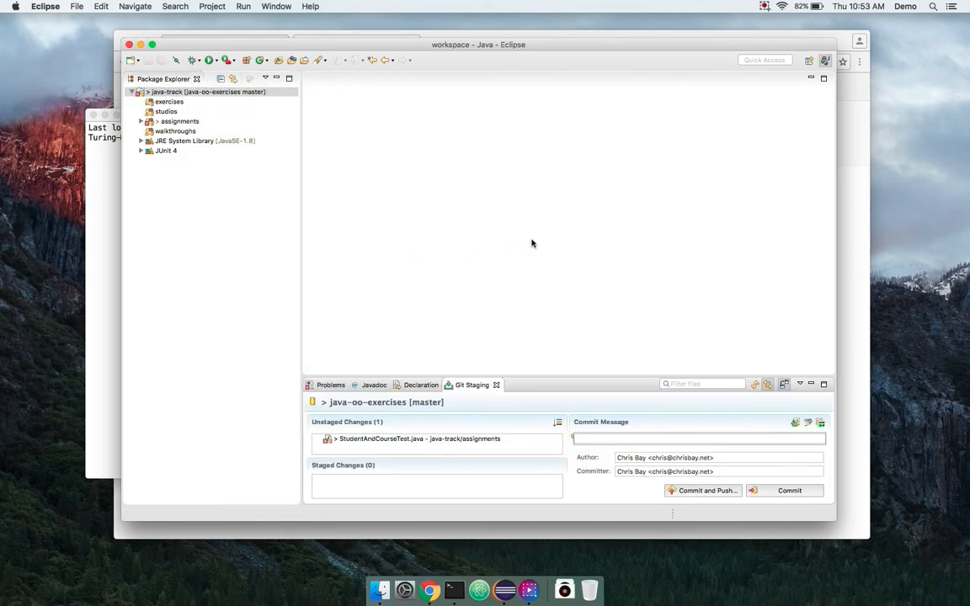
left_click_drag(529, 376, 530, 238)
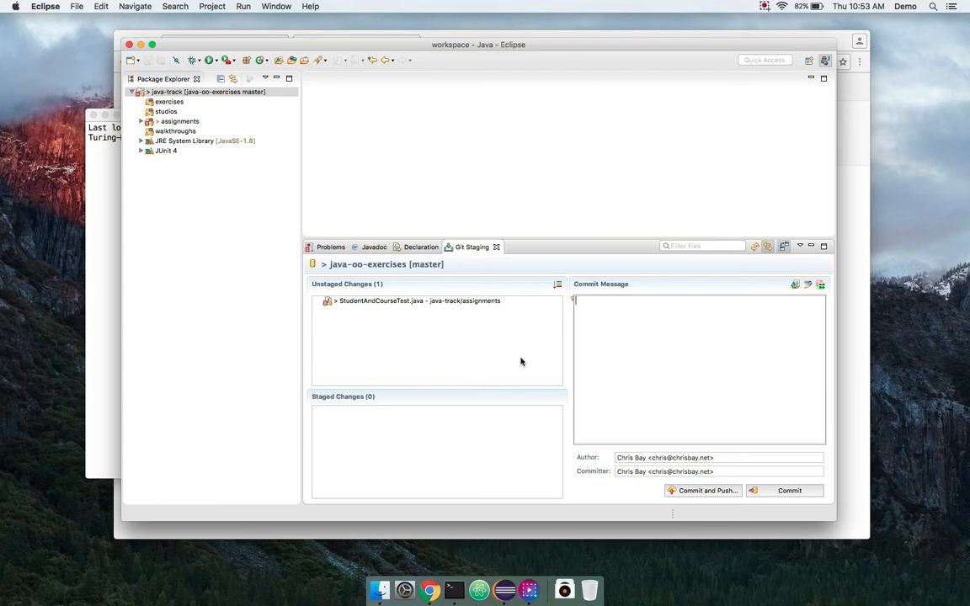
- Add the unstaged StudentAndCourseTest.java change to the index
left_click(439, 303)
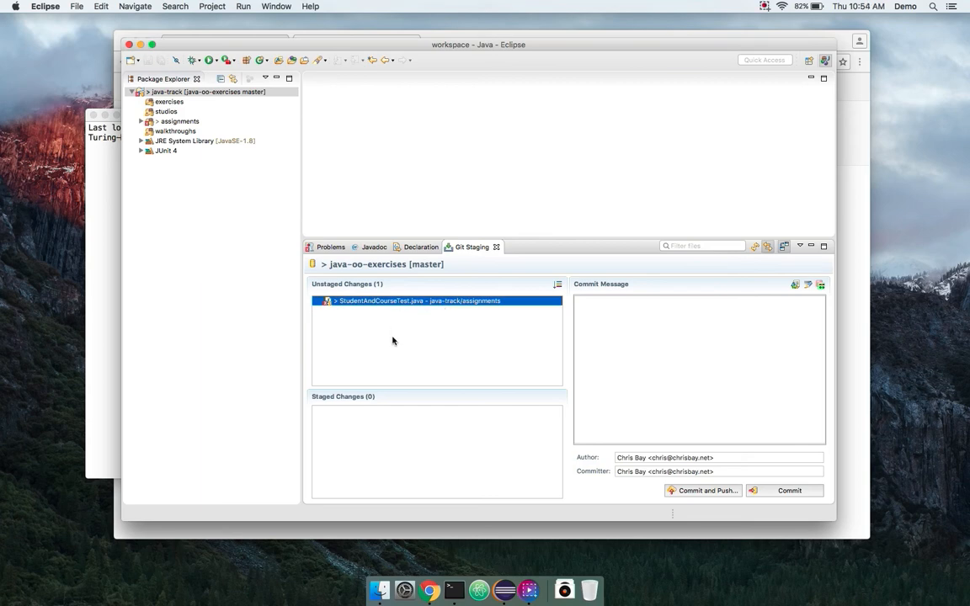
right_click(375, 307)
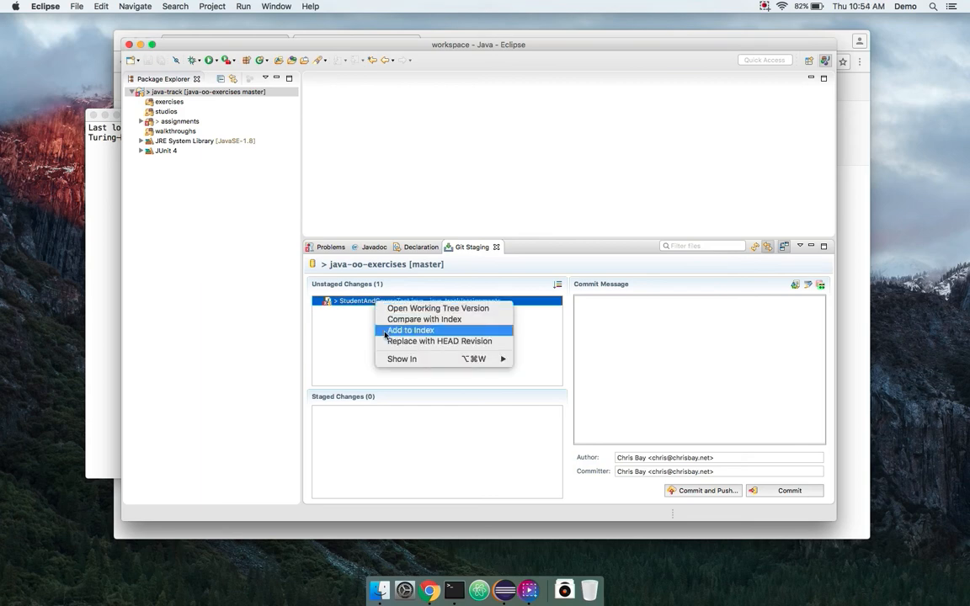
left_click(385, 331)
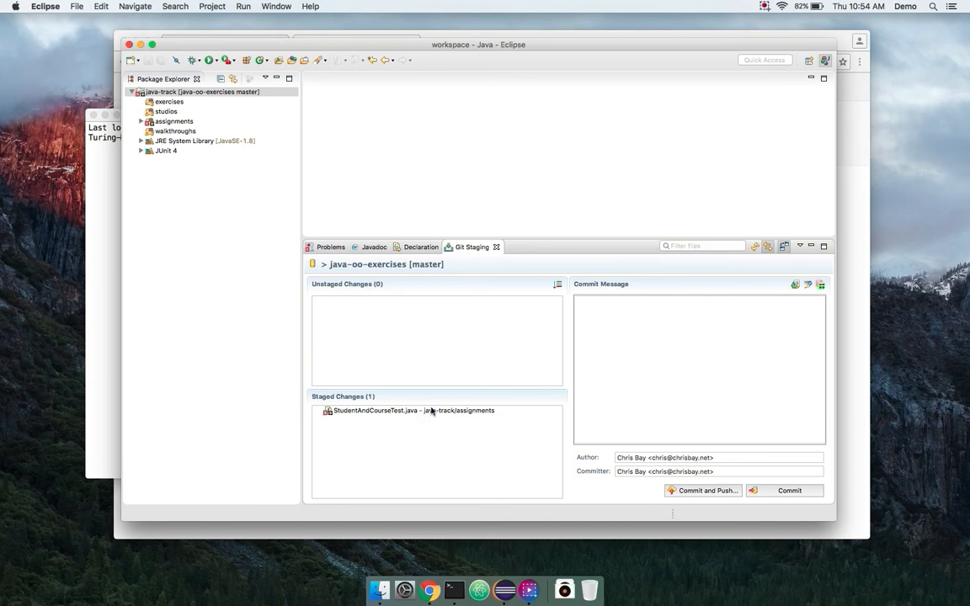
- Enter 'removed contraction' as the commit message, replacing the mistyped text
left_click(629, 371)
type("*removed")
key("super+a")
type("removed contraction")
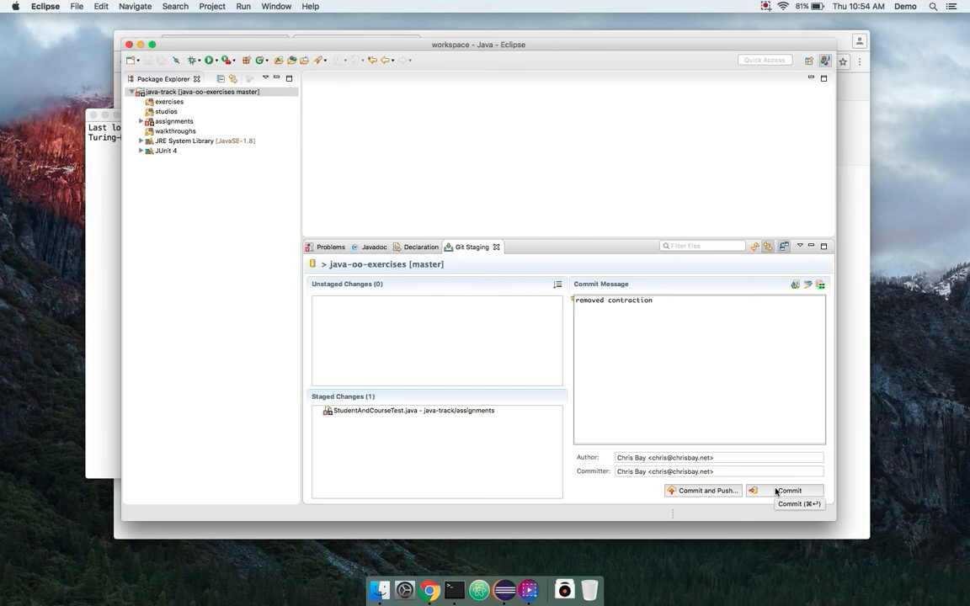
- Commit and push 'removed contraction' to origin, then bring the GitHub repo page forward in Chrome
left_click(708, 493)
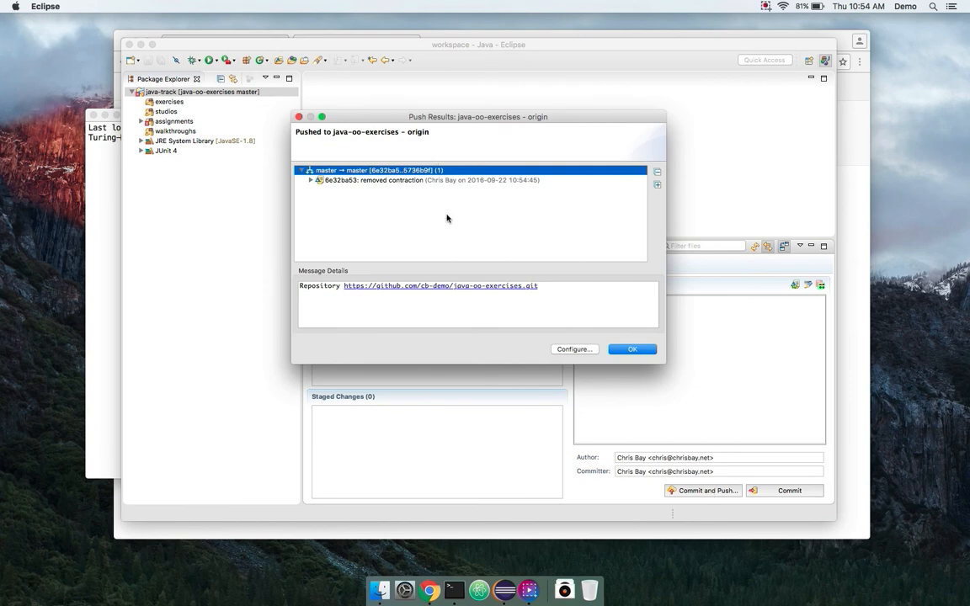
left_click(372, 180)
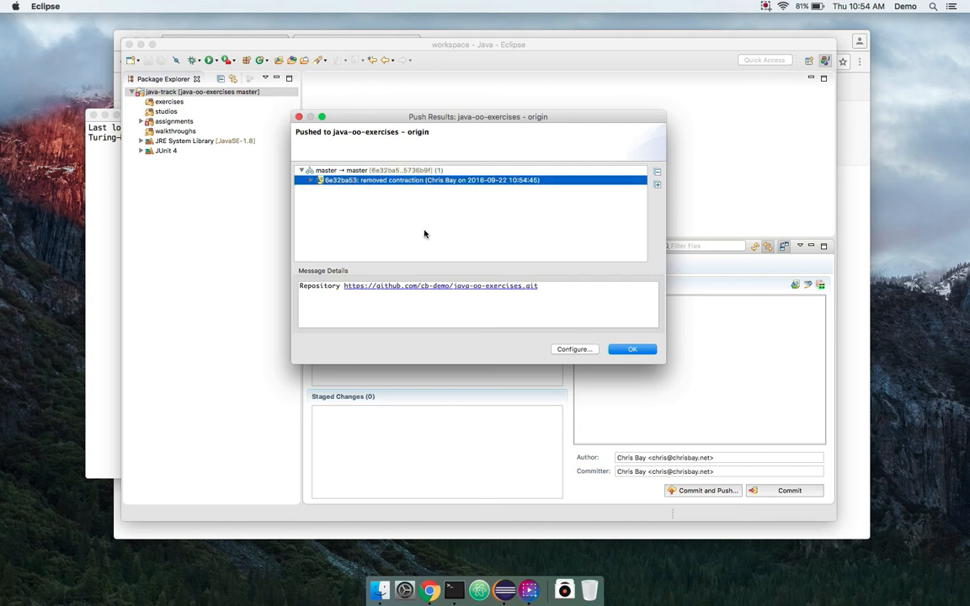
left_click(628, 350)
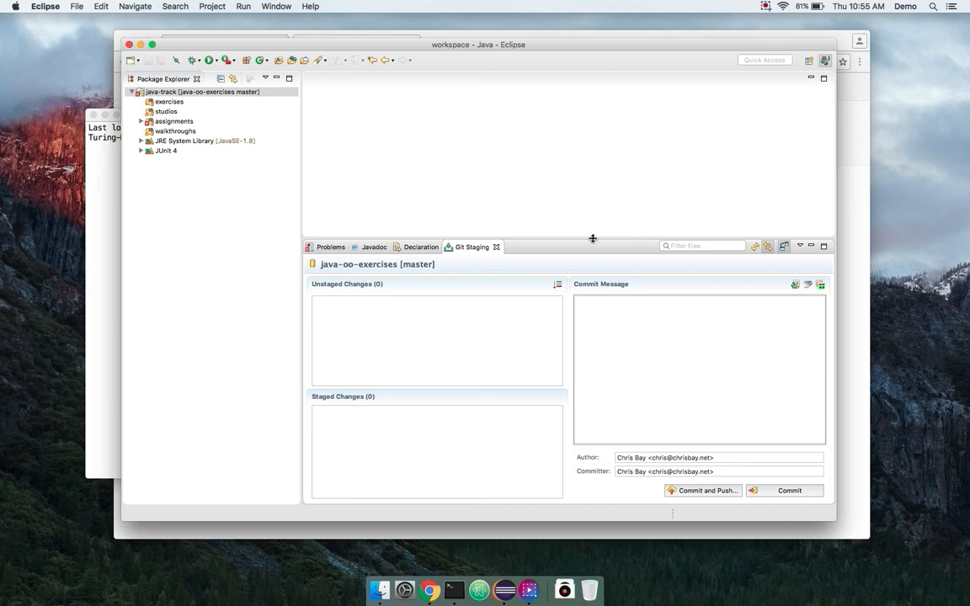
left_click_drag(591, 239, 589, 301)
key("super+Tab")
key("super+Tab")
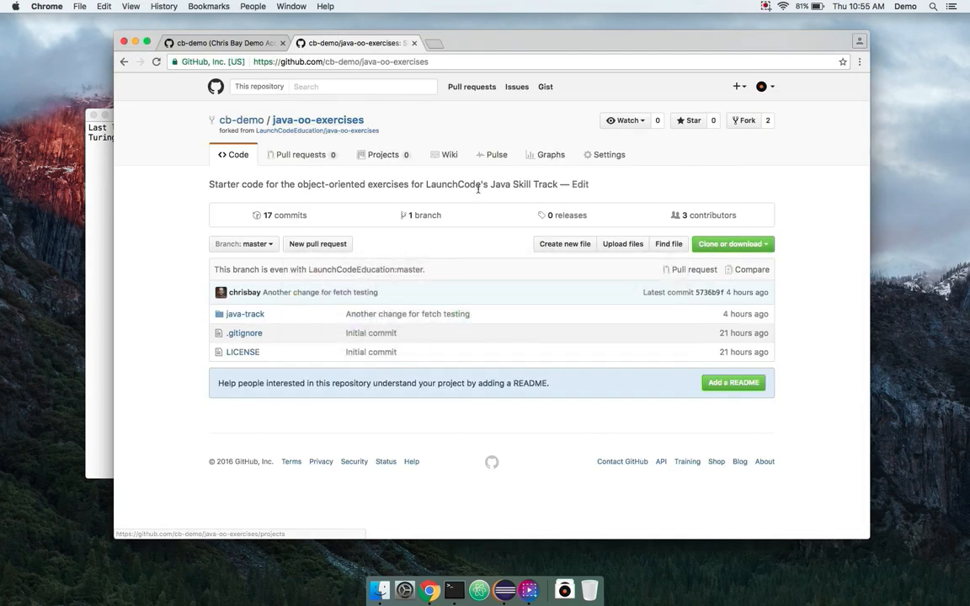
- Reload the repo and confirm 'removed contraction' tops the 18-commit list
key("super+r")
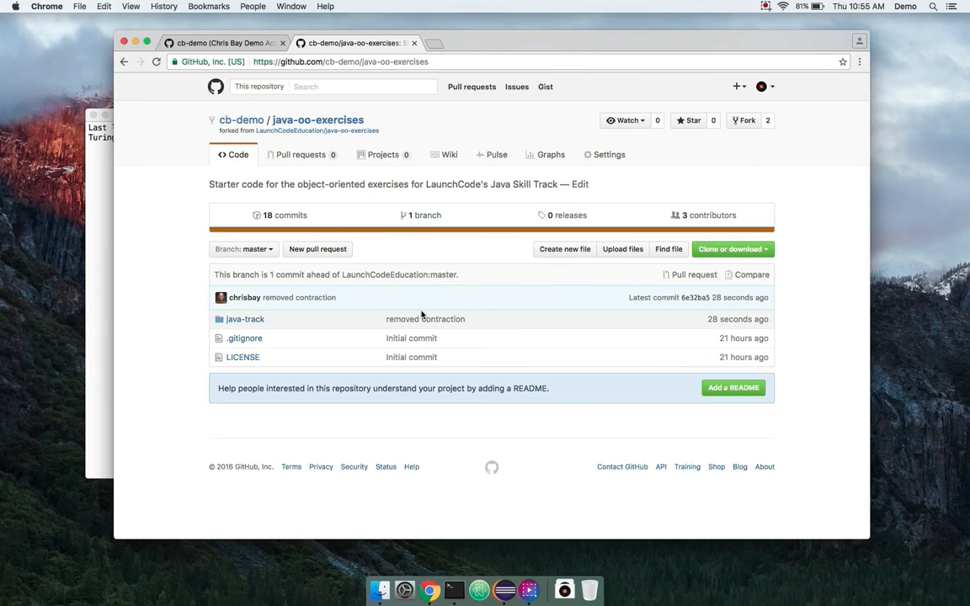
left_click(280, 216)
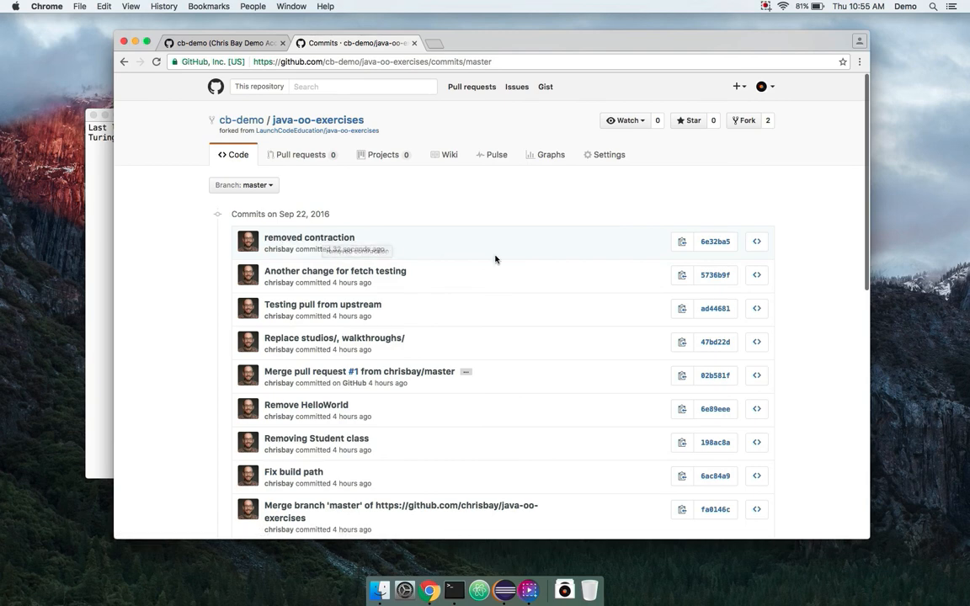
left_click(124, 62)
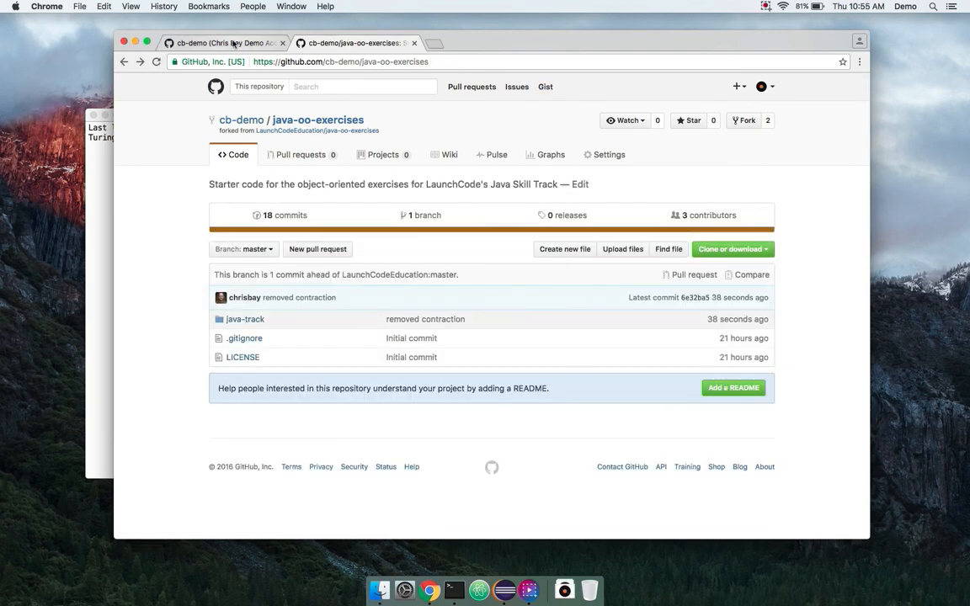
- Close the Chrome window and return to the Eclipse workspace
left_click(225, 42)
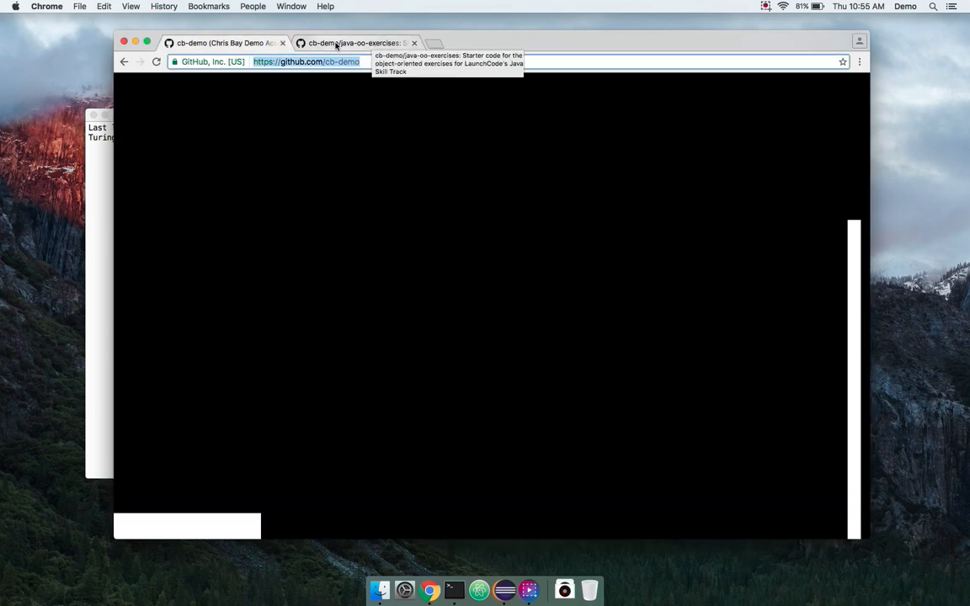
left_click(337, 43)
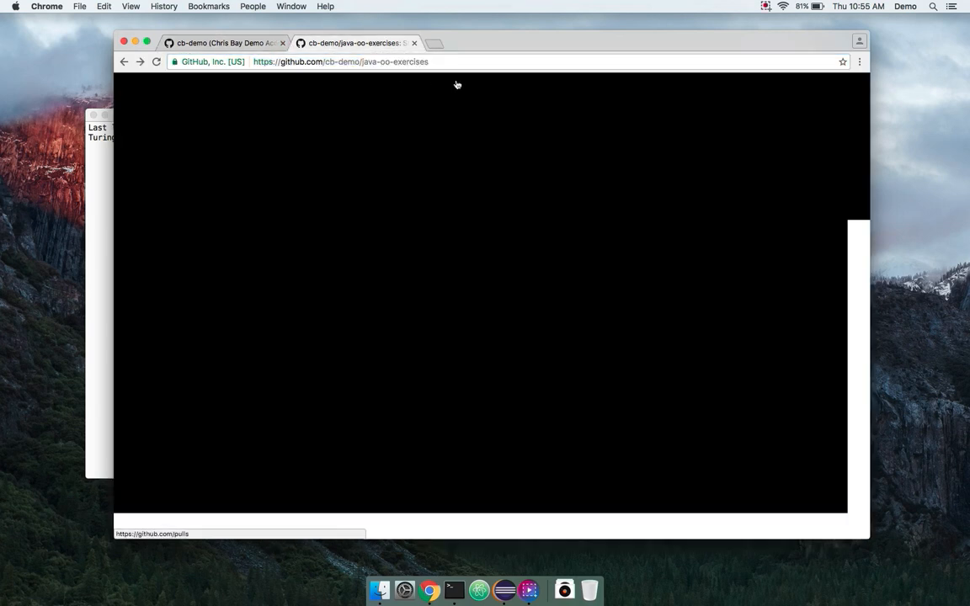
left_click(124, 42)
left_click_drag(361, 50, 375, 51)
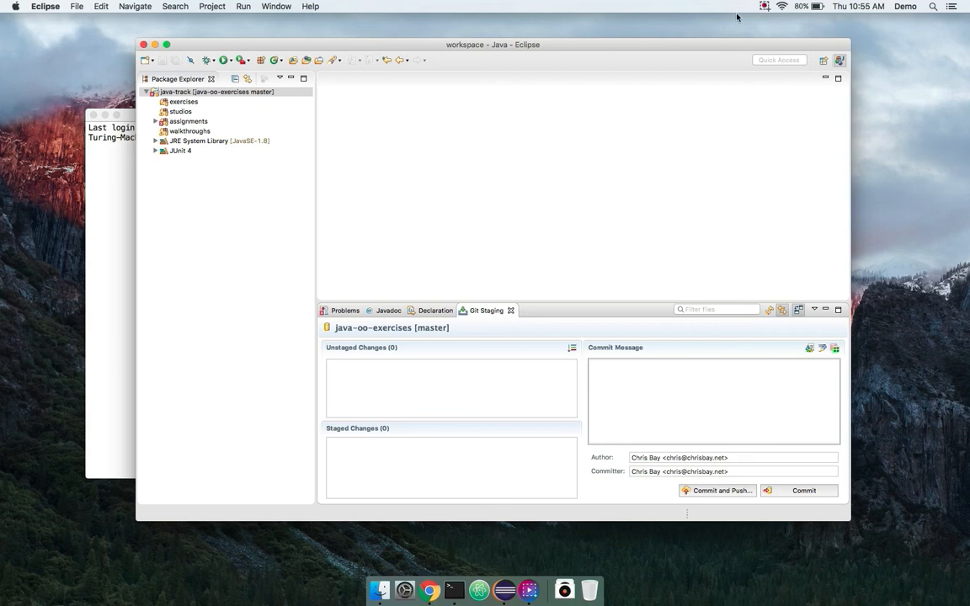
left_click(764, 8)
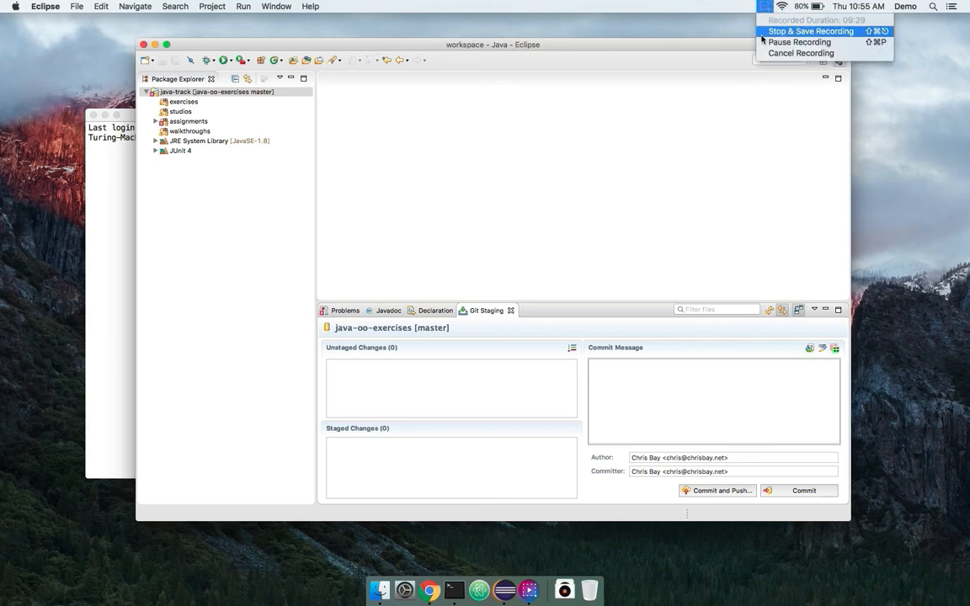